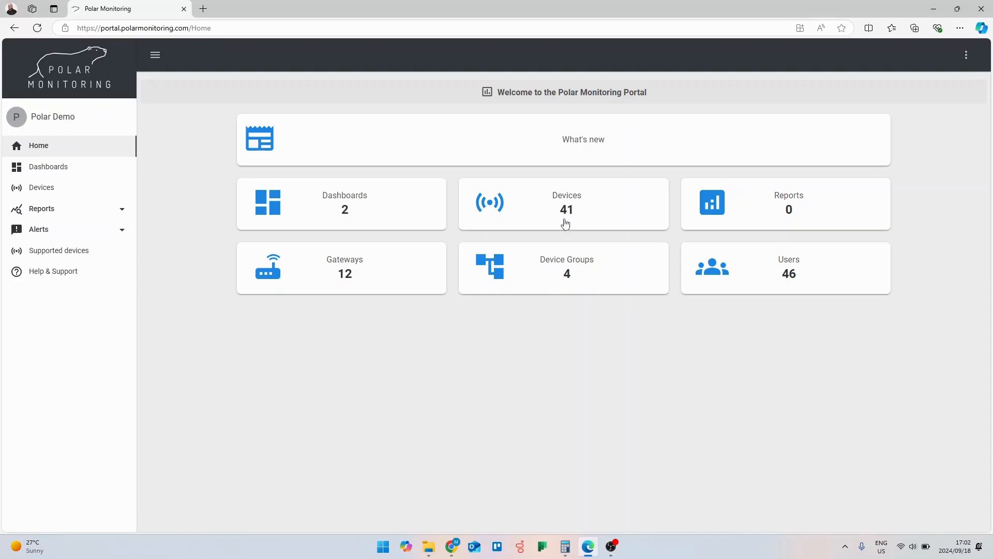
Open the live dashboard of the Wynberg Server Room device from the device list
mouse_move(554, 210)
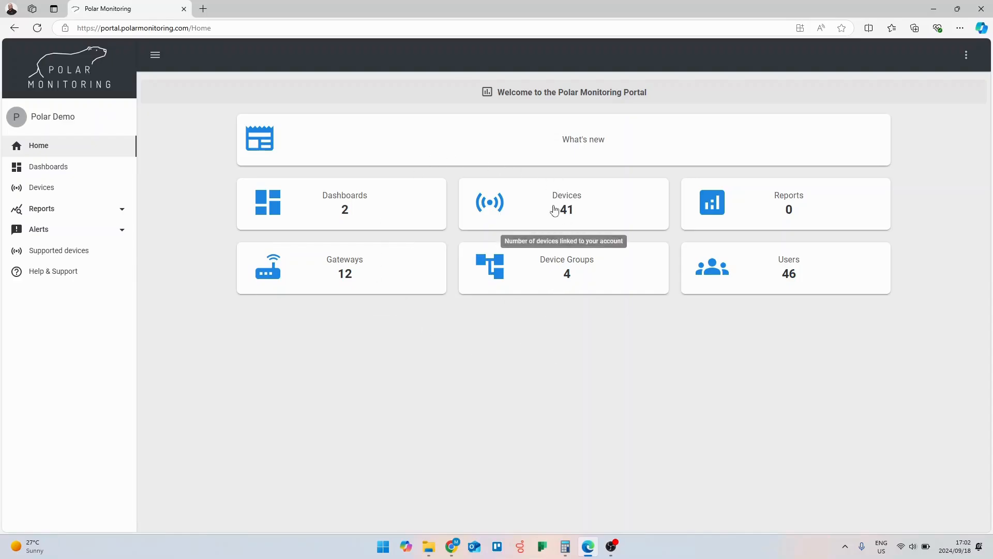
left_click(553, 209)
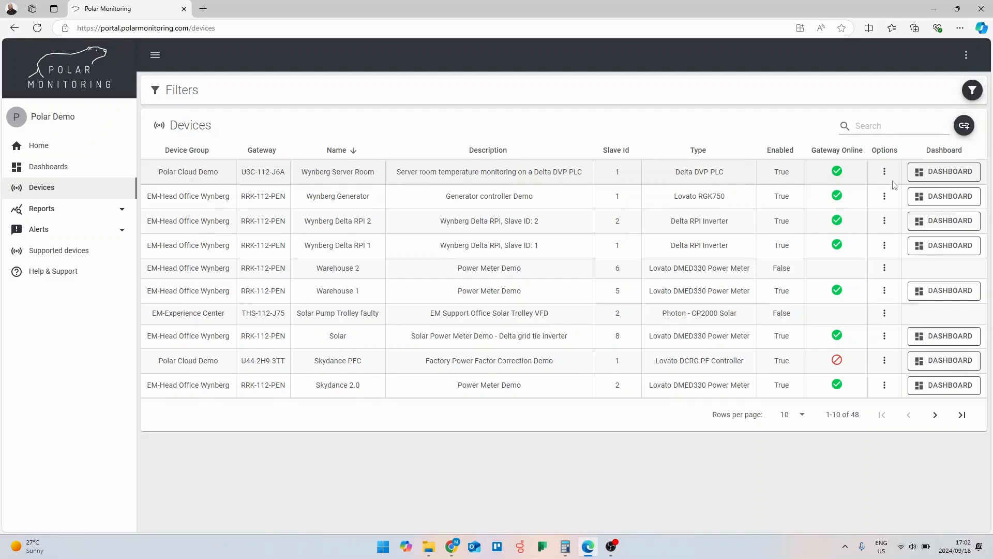
left_click(931, 174)
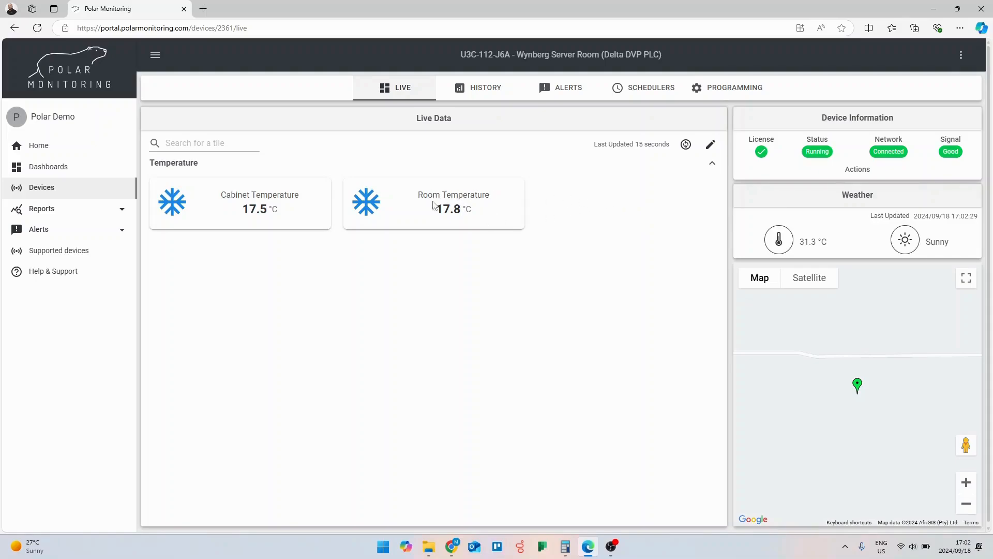
left_click(611, 546)
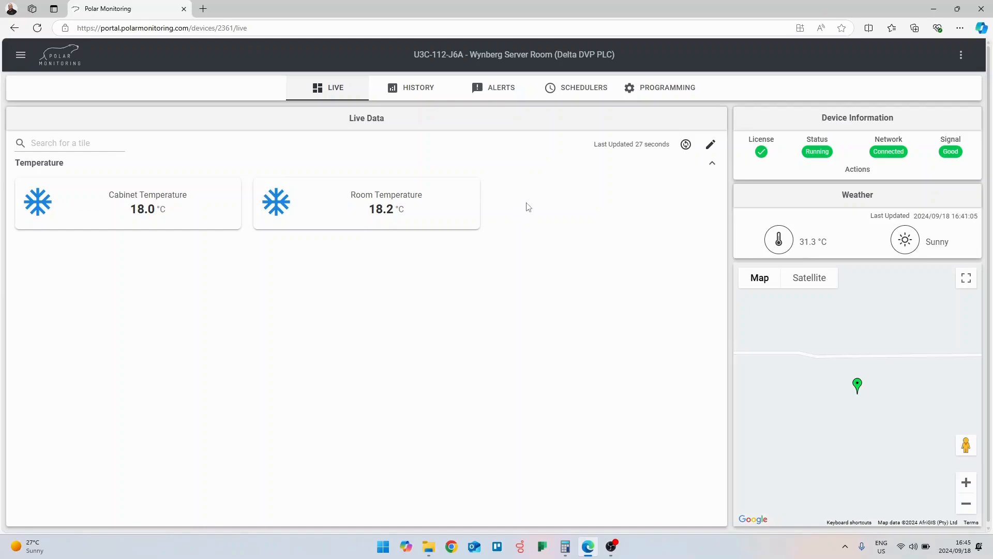
Enable edit mode for the live data and open the settings of the Cabinet Temperature tile
left_click(711, 149)
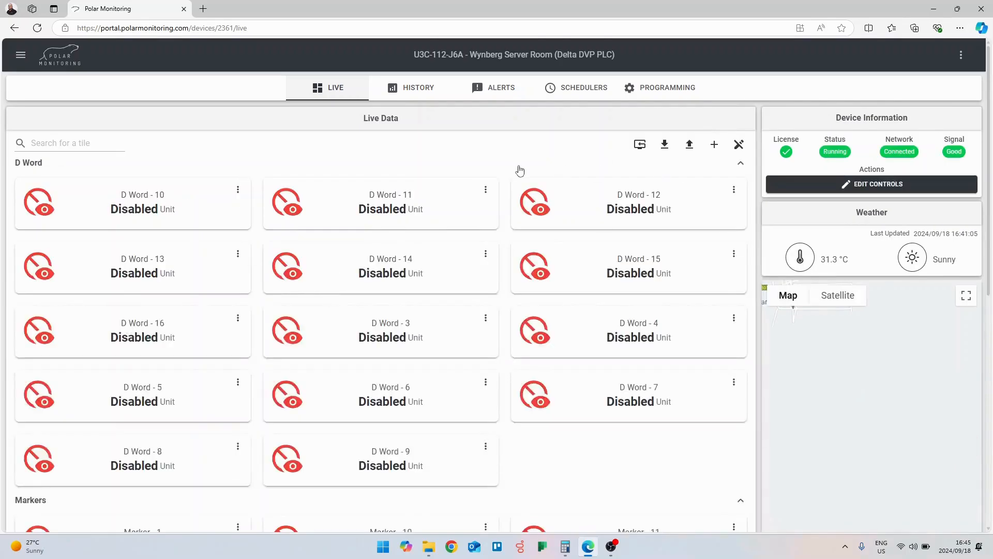
scroll(535, 172, "down", 9)
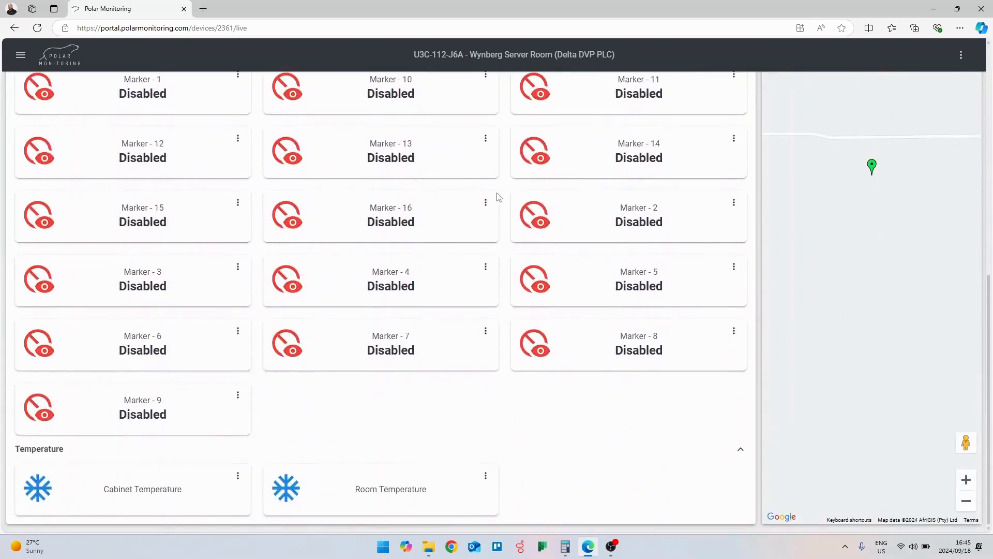
left_click(238, 476)
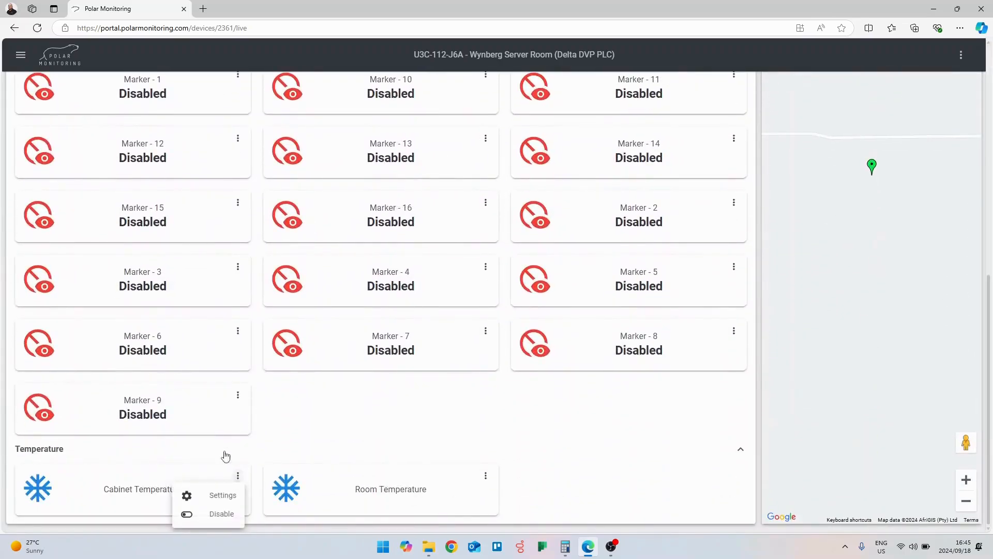
left_click(214, 498)
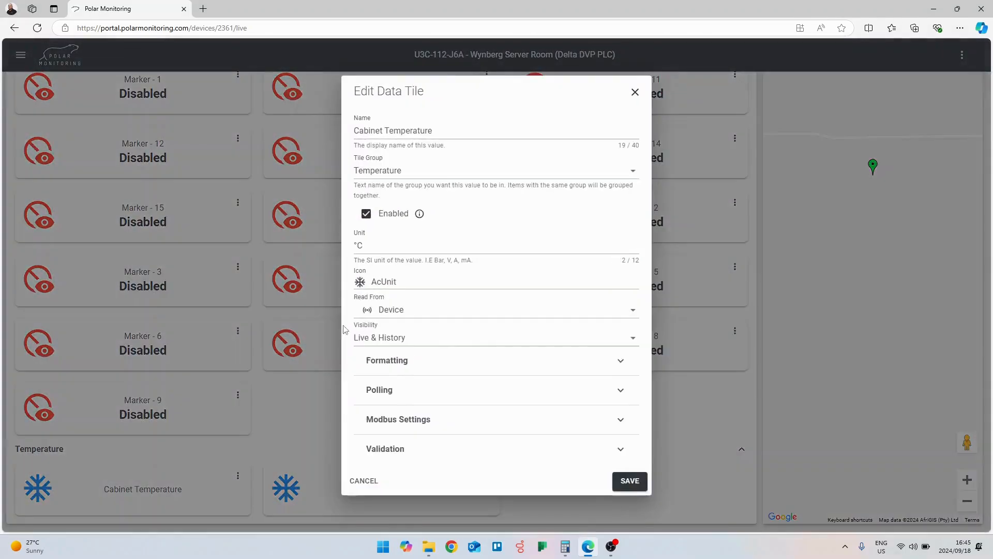
Set the Cabinet Temperature tile's polling interval to 5 minutes, save the tile and leave edit mode
left_click(392, 392)
left_click(383, 410)
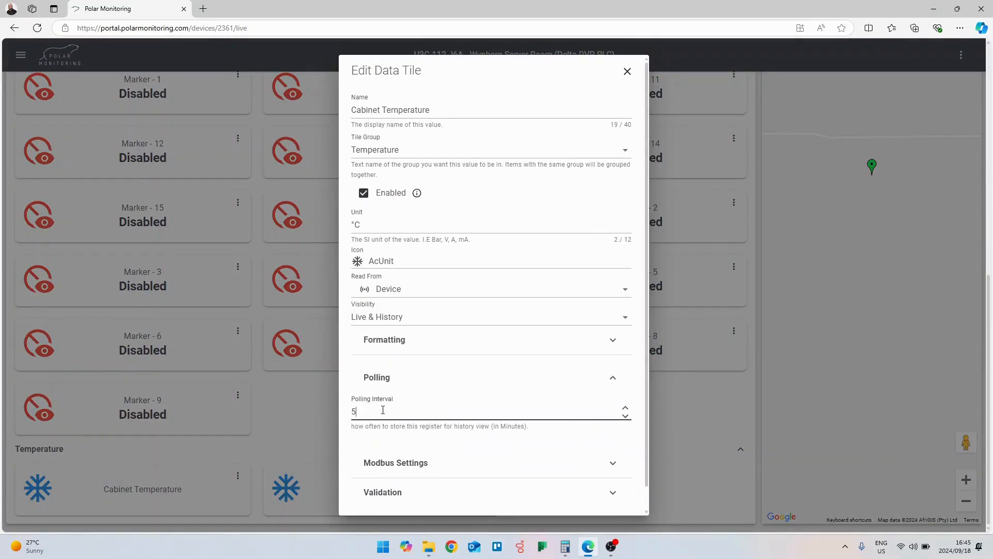
double_click(354, 412)
left_click(380, 412)
double_click(354, 412)
type("5")
left_click_drag(646, 296, 647, 319)
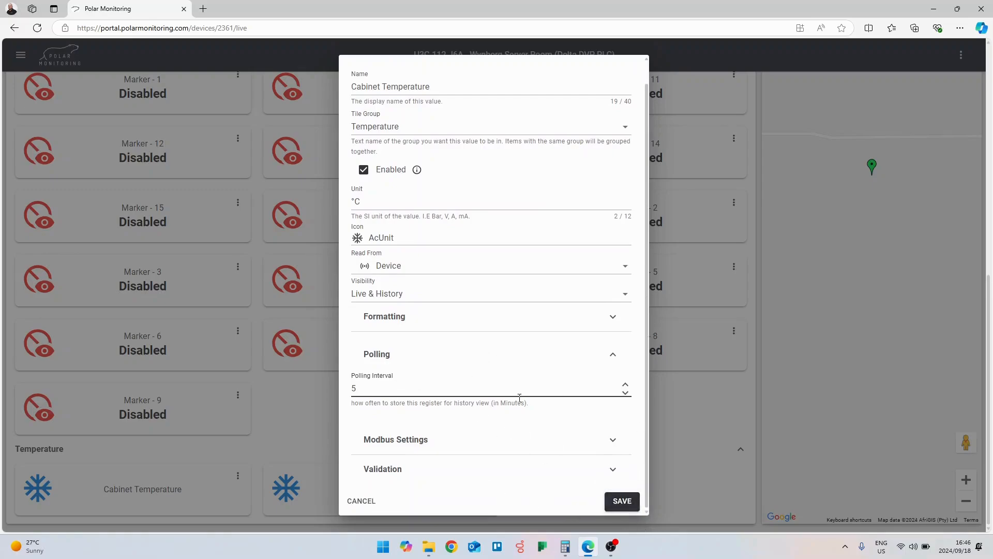
left_click(628, 505)
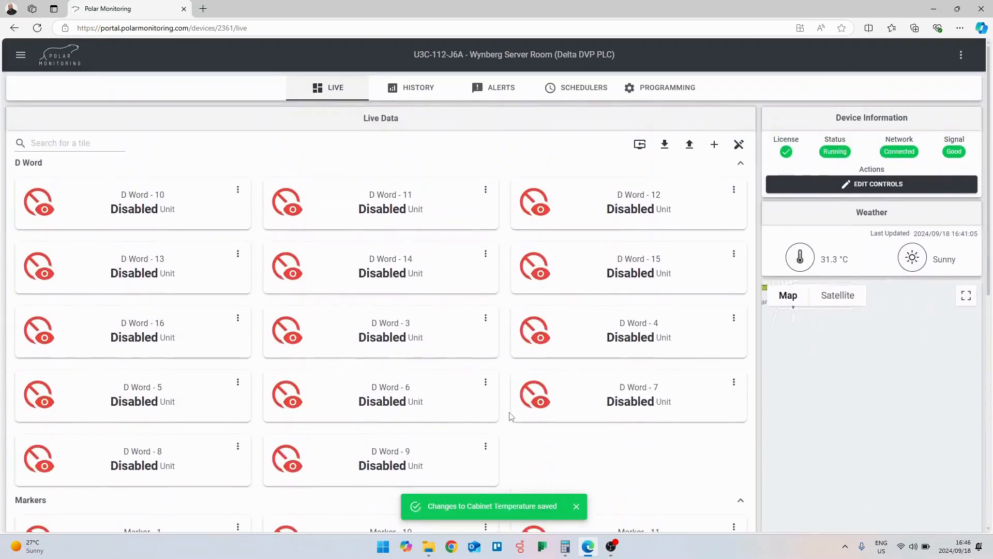
left_click(739, 145)
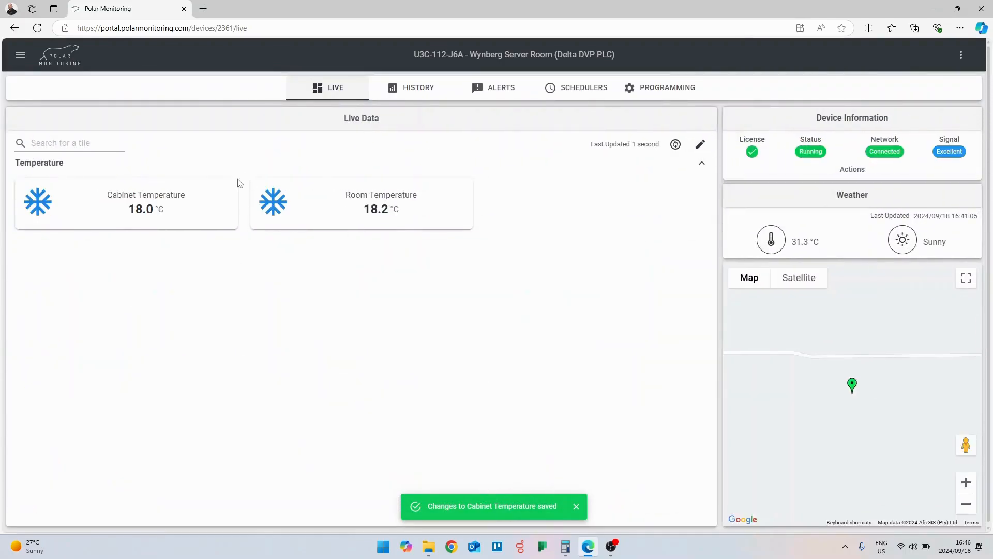
Start a new alert of type Min | Less Than Value for the server room device
left_click(499, 101)
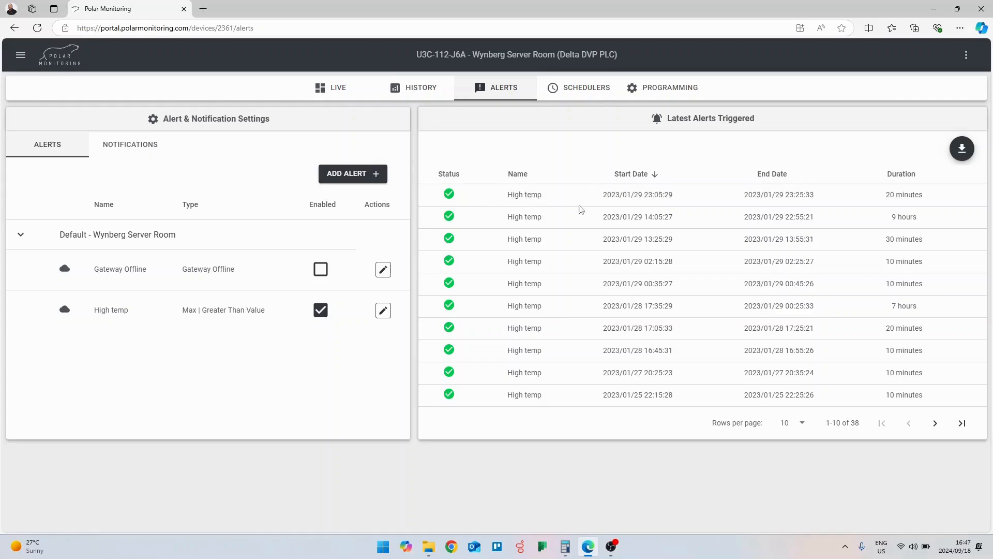
mouse_move(625, 195)
mouse_move(781, 192)
left_click(362, 174)
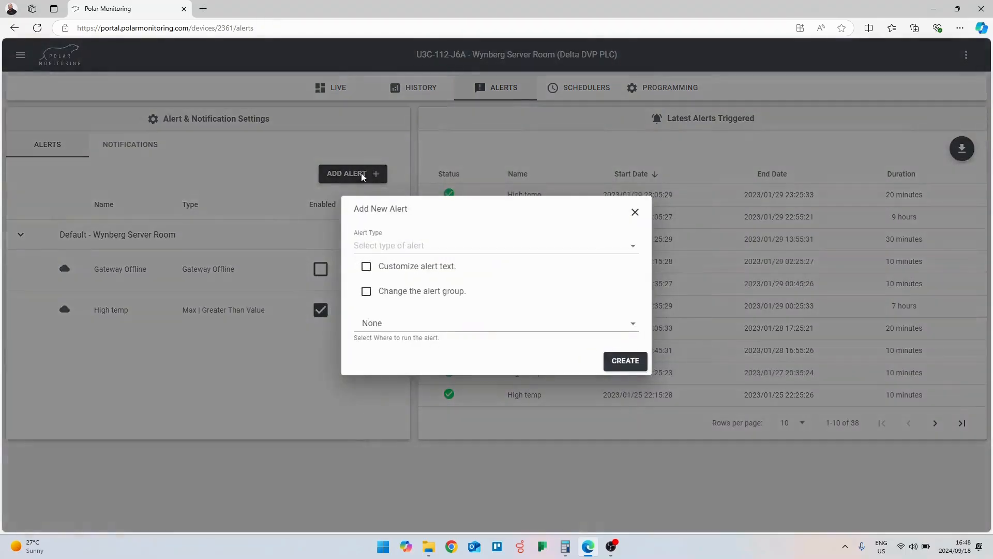
left_click(436, 245)
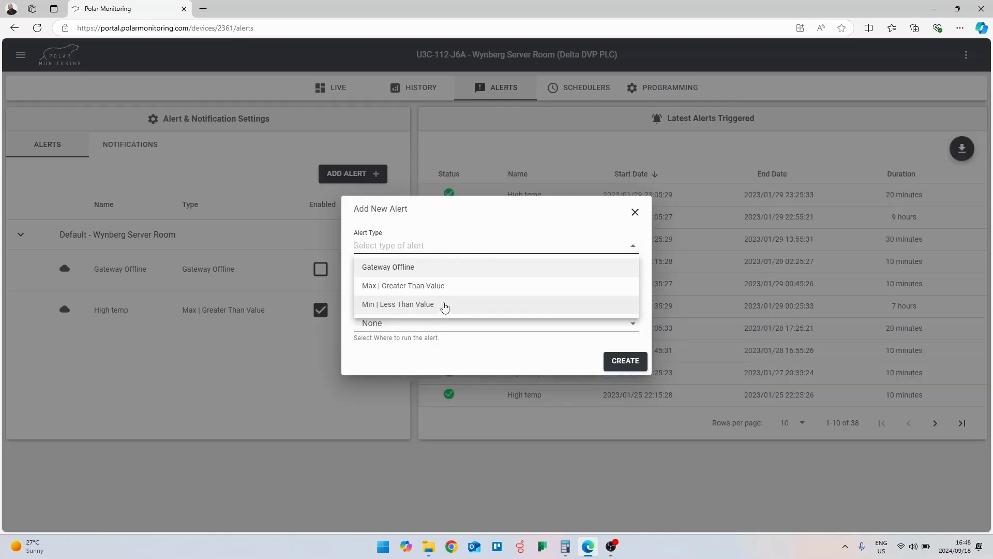
left_click(445, 308)
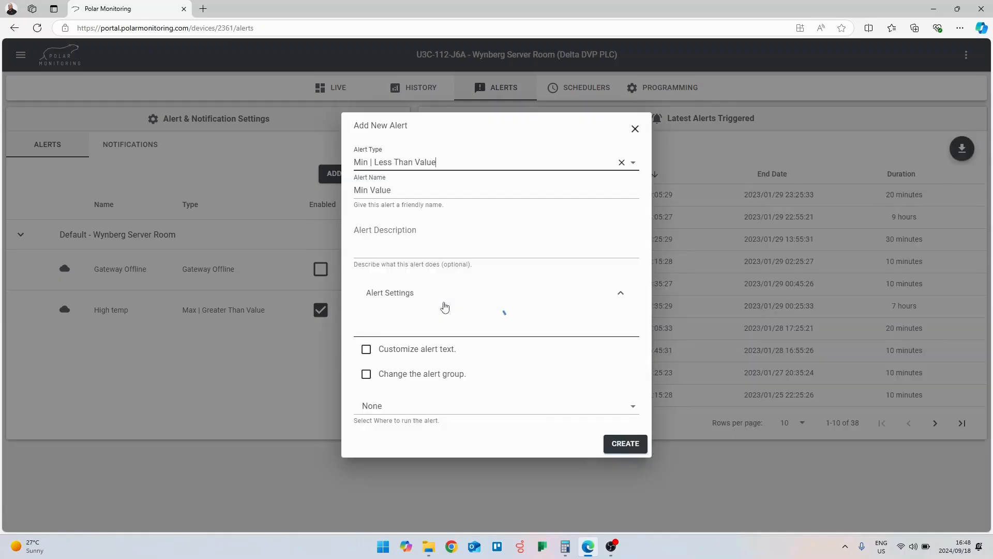
Name the new alert "Low temperature"
left_click(412, 182)
left_click_drag(402, 180, 355, 181)
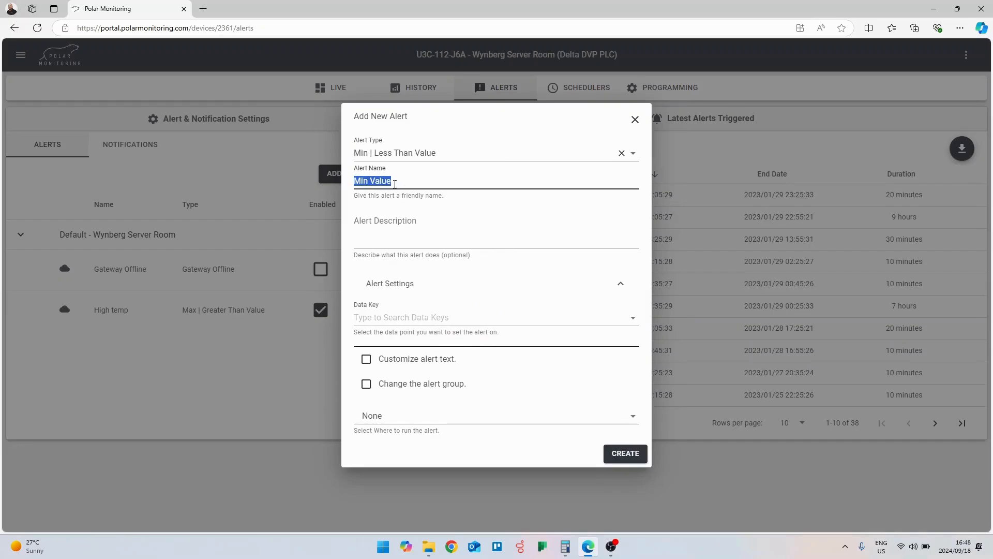
left_click(388, 180)
left_click_drag(395, 182, 354, 184)
type("Low temperature")
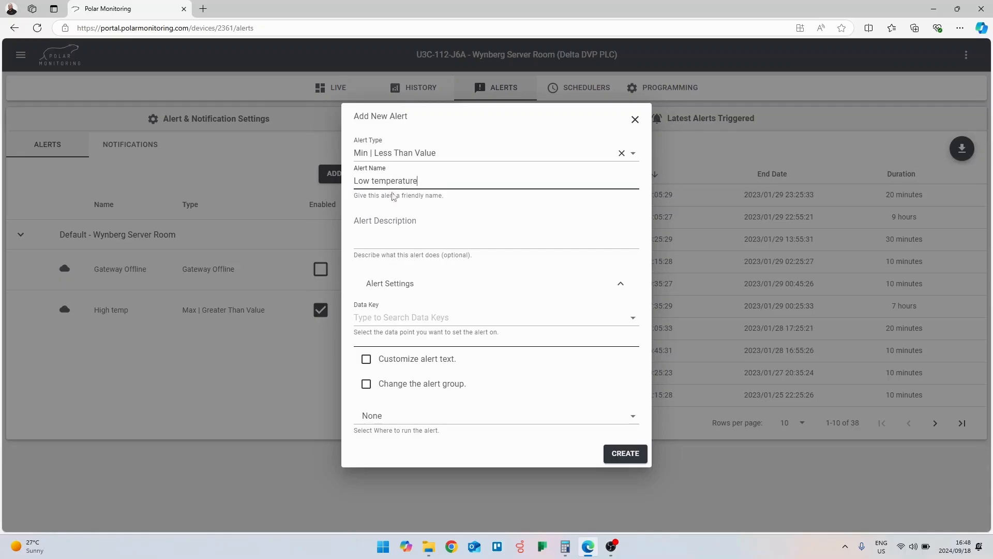
Enter "Temperature lower than 5 degrees" as the alert description
left_click(438, 223)
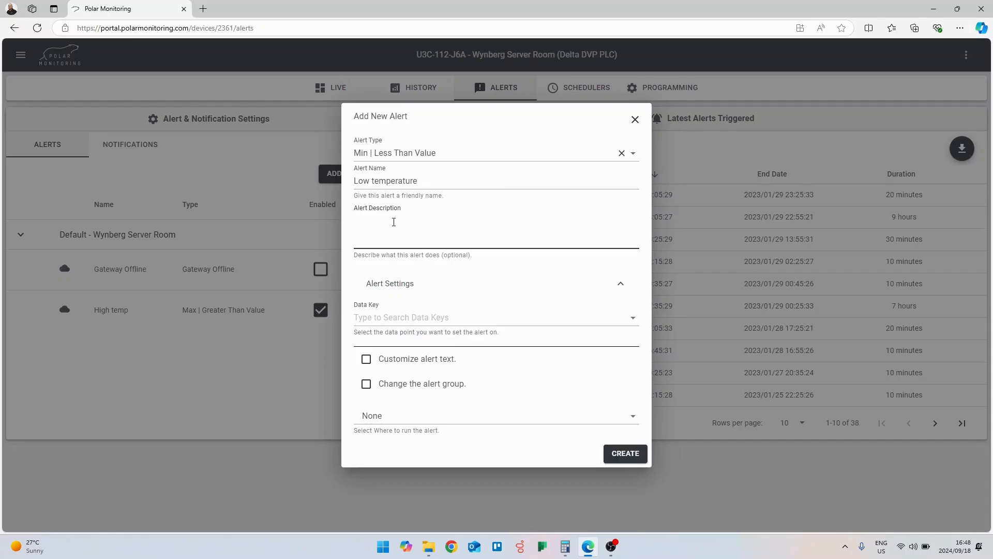
type("Low")
key("ctrl+BackSpace")
type("Temperature lo")
type("wer tha")
type("t")
key("BackSpace")
key("BackSpace")
type("n")
key("BackSpace")
type("n 5 degrees")
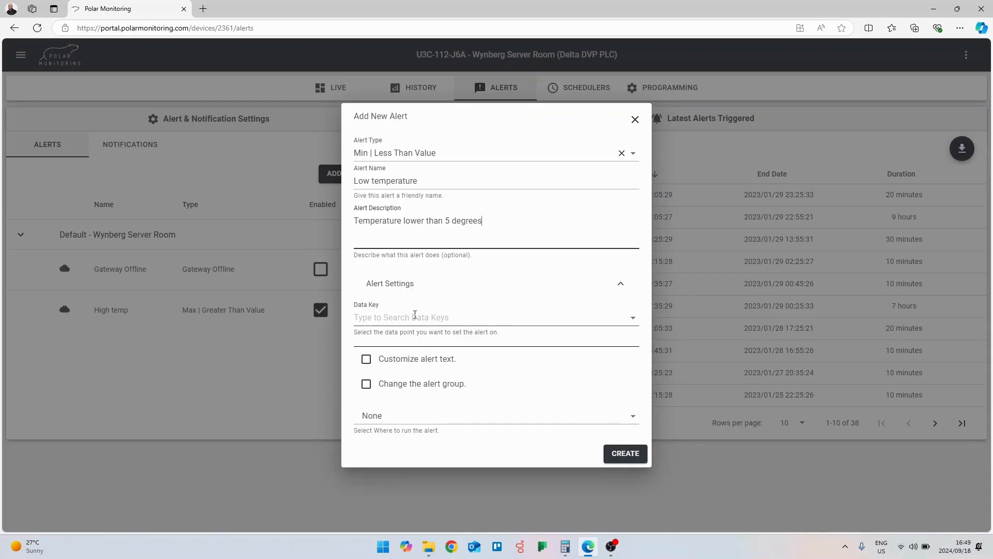
Set the alert's data key to Room Temperature (°C) and its check frequency to every 15 minutes
left_click(415, 316)
left_click(392, 316)
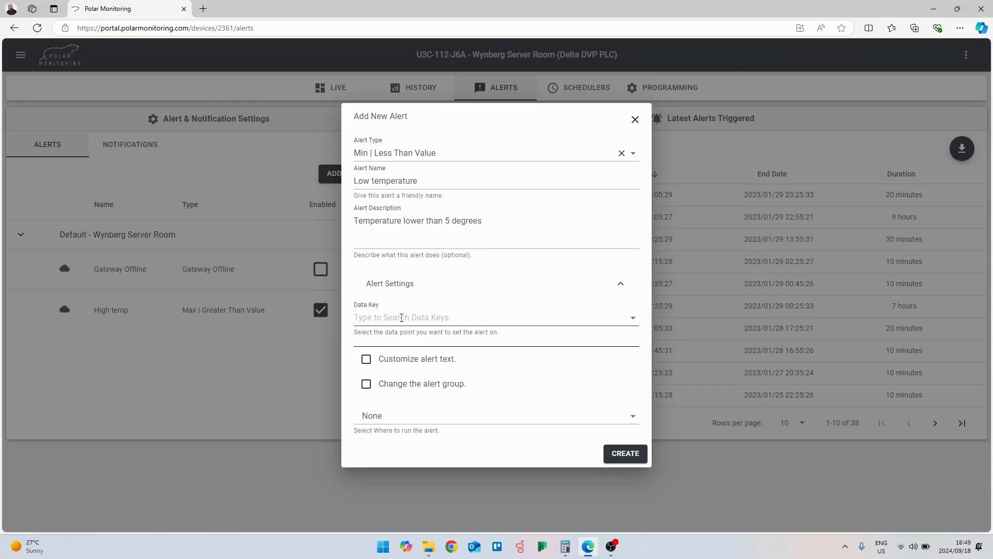
left_click(412, 317)
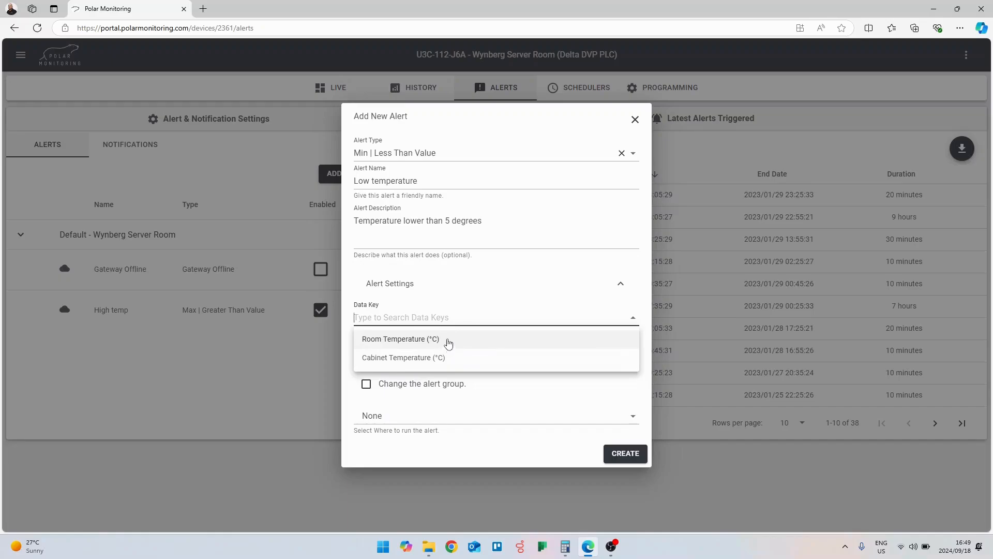
left_click(448, 339)
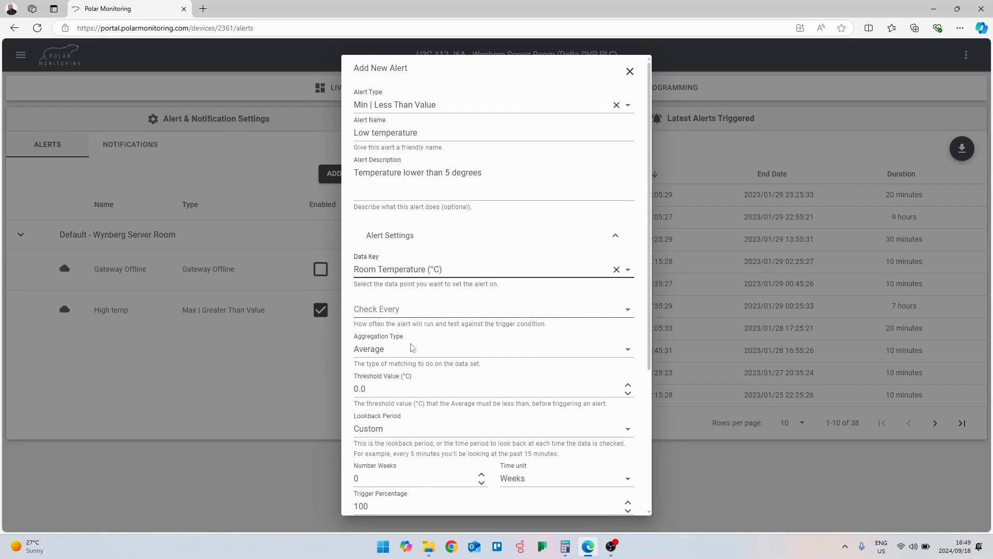
left_click(409, 311)
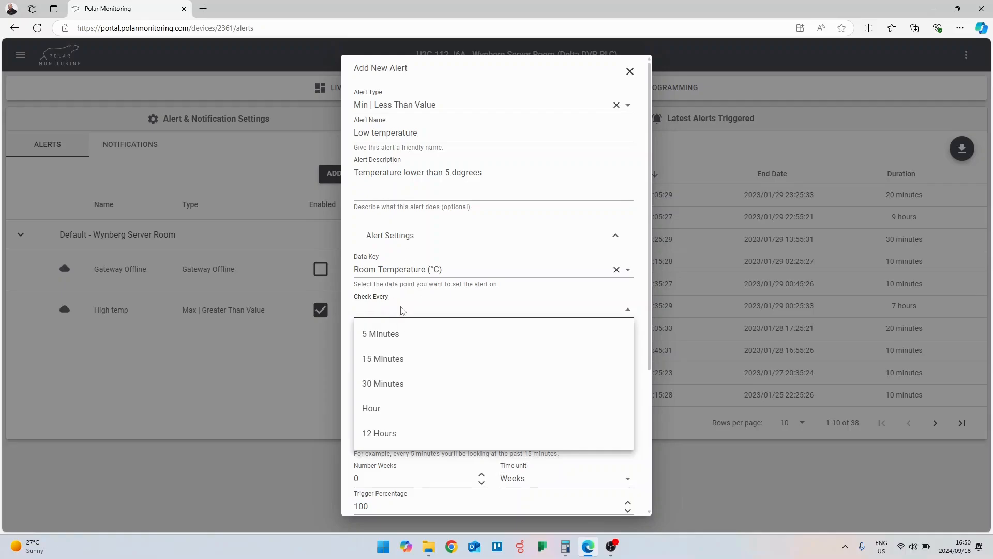
left_click(401, 358)
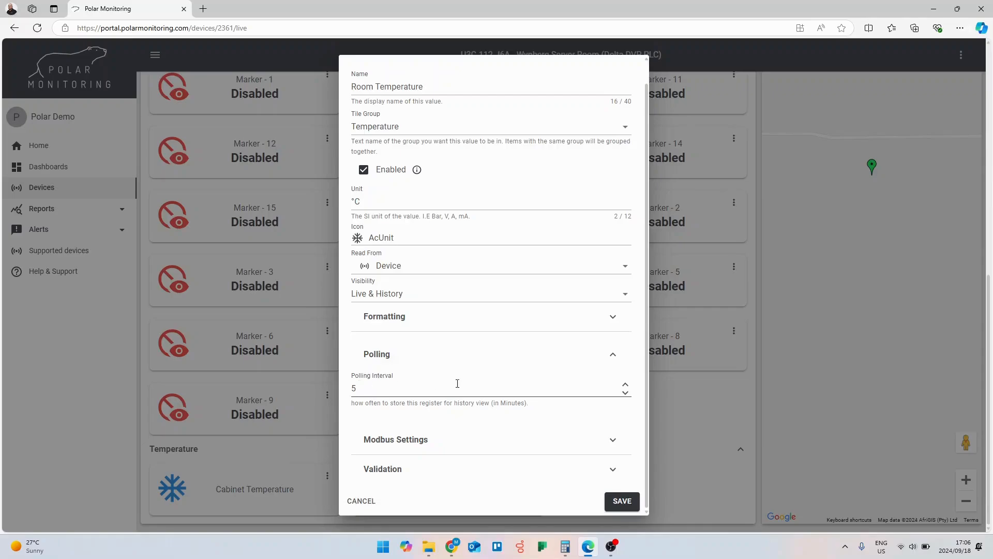
Review the Room Temperature tile's polling settings, save the tile and close edit mode
scroll(649, 350, "up", 1)
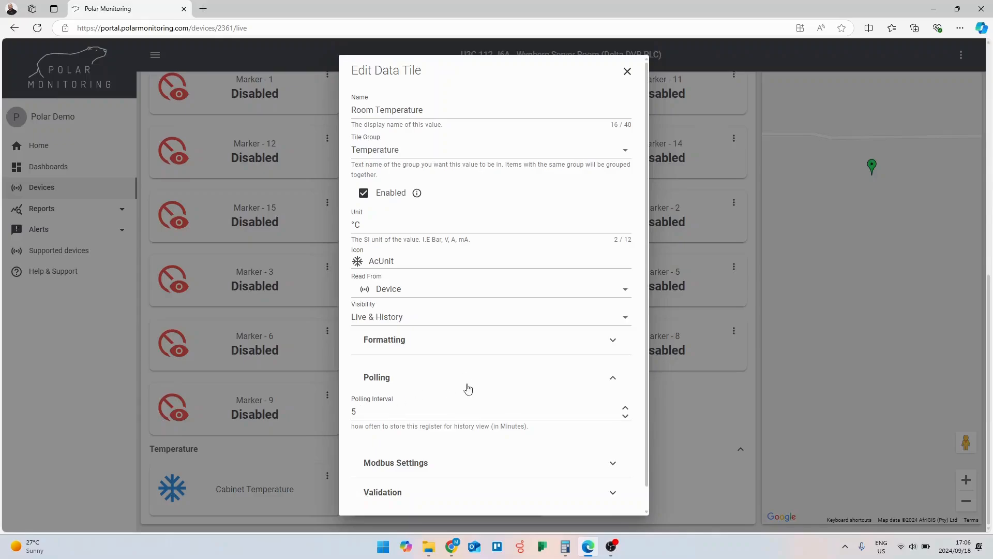
scroll(507, 372, "down", 1)
left_click(629, 500)
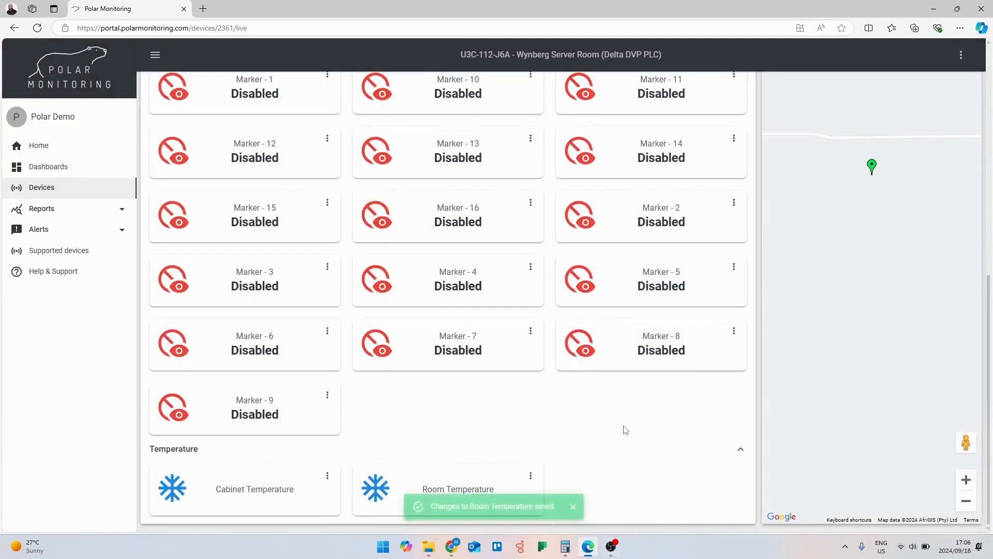
scroll(625, 429, "up", 9)
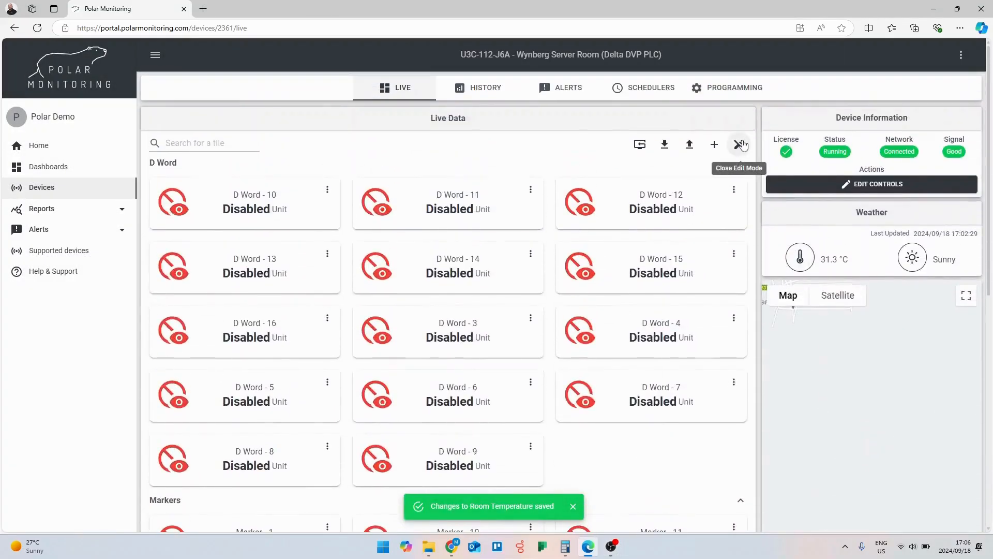
left_click(739, 144)
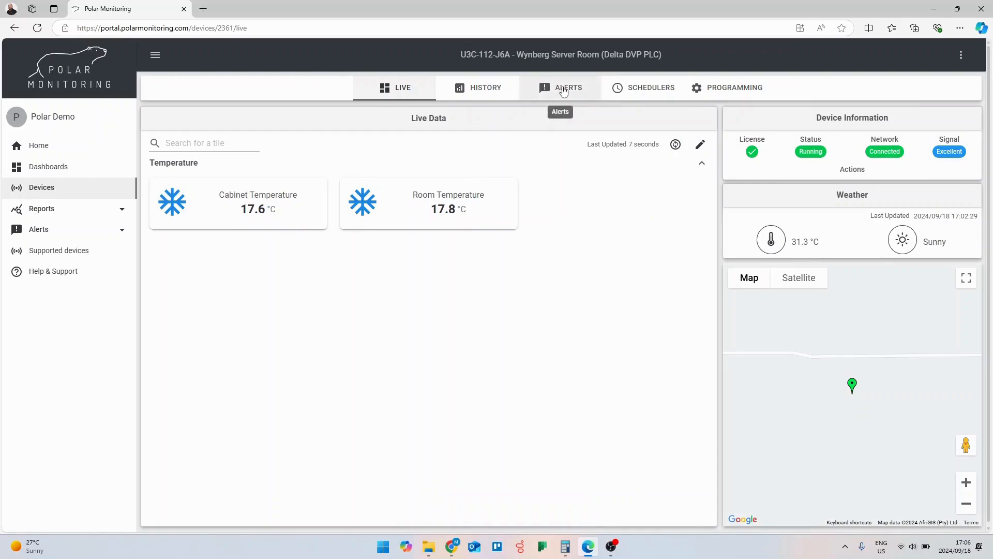
Start a new device alert of type Min | Less Than Value and name it "Low Temperature"
left_click(564, 92)
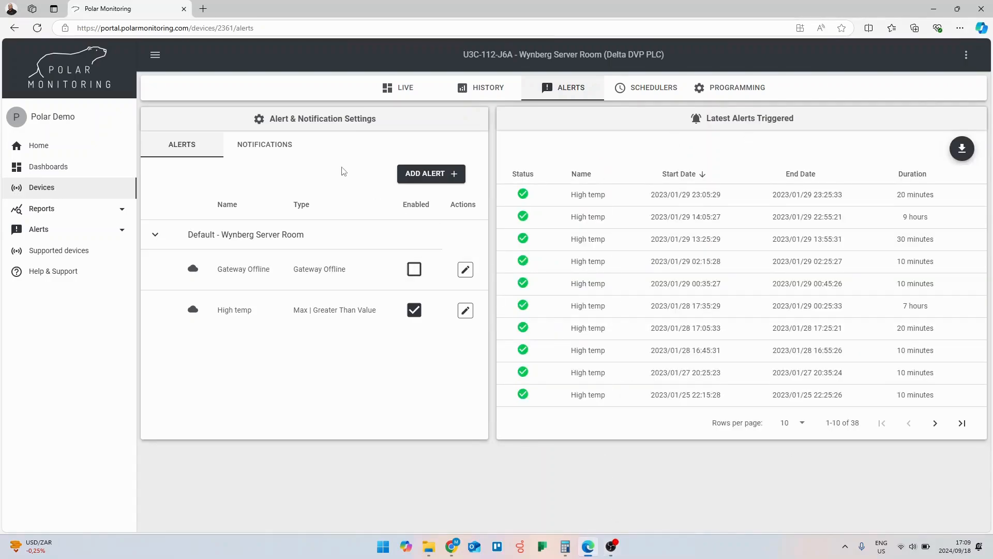
left_click(430, 176)
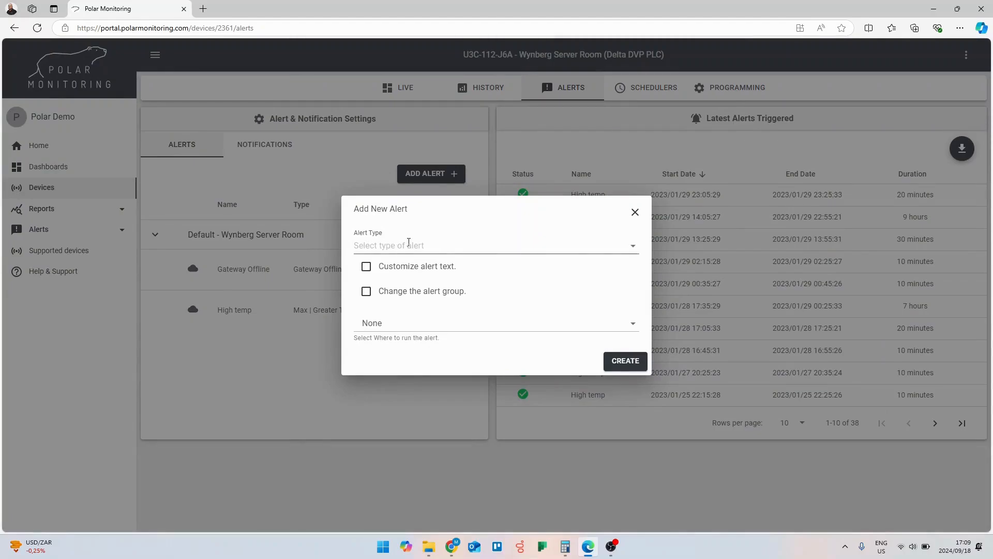
left_click(409, 242)
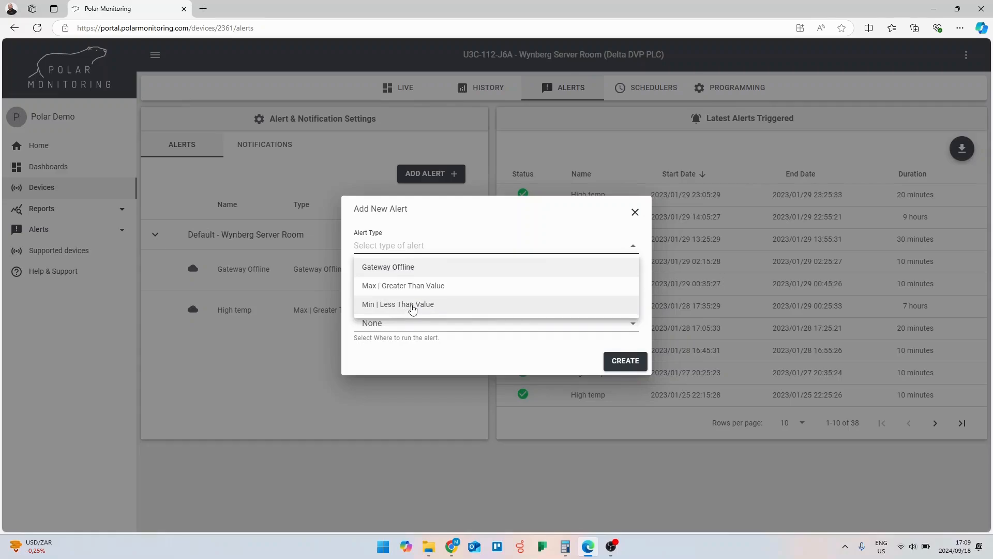
left_click(412, 309)
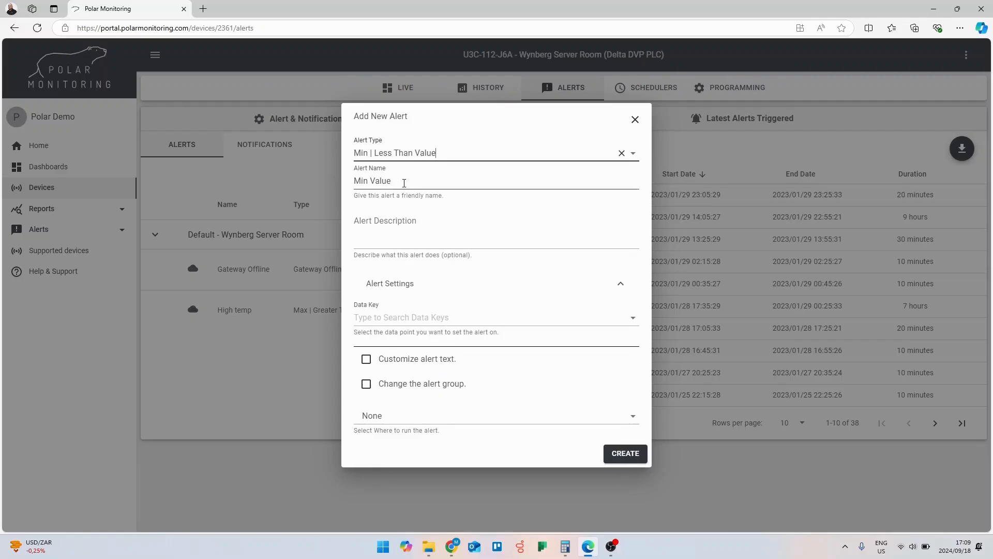
left_click_drag(404, 182, 333, 190)
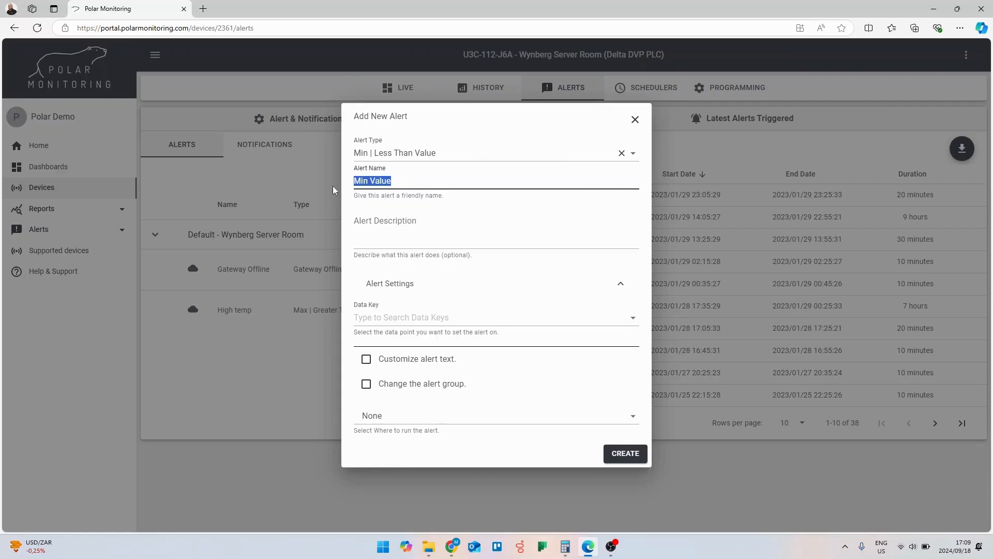
type("Low Temperature")
Enter "Temperature below 5 degrees" as the Low Temperature alert's description
left_click(441, 227)
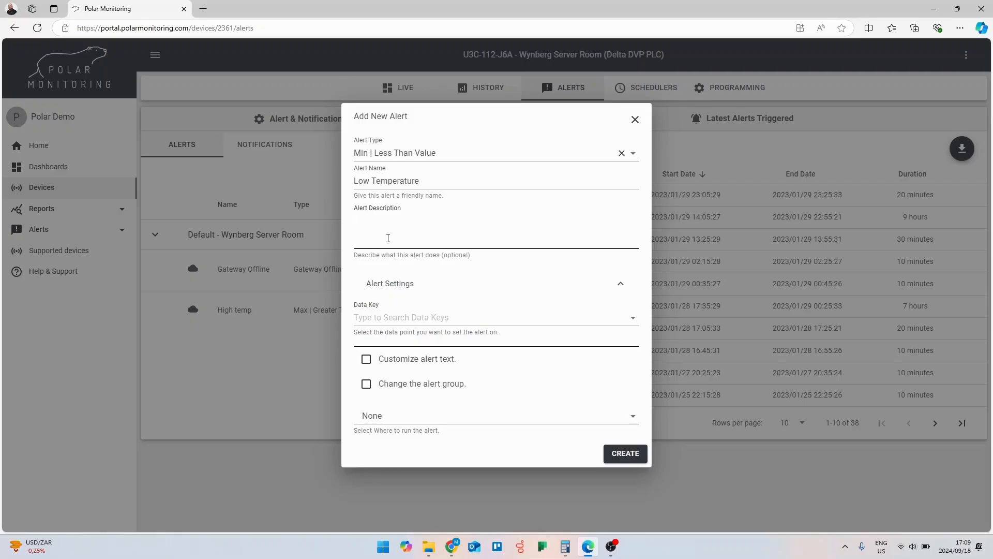
type("temperature below 5 degrees")
left_click(356, 230)
key("Delete")
type("T")
left_click(498, 220)
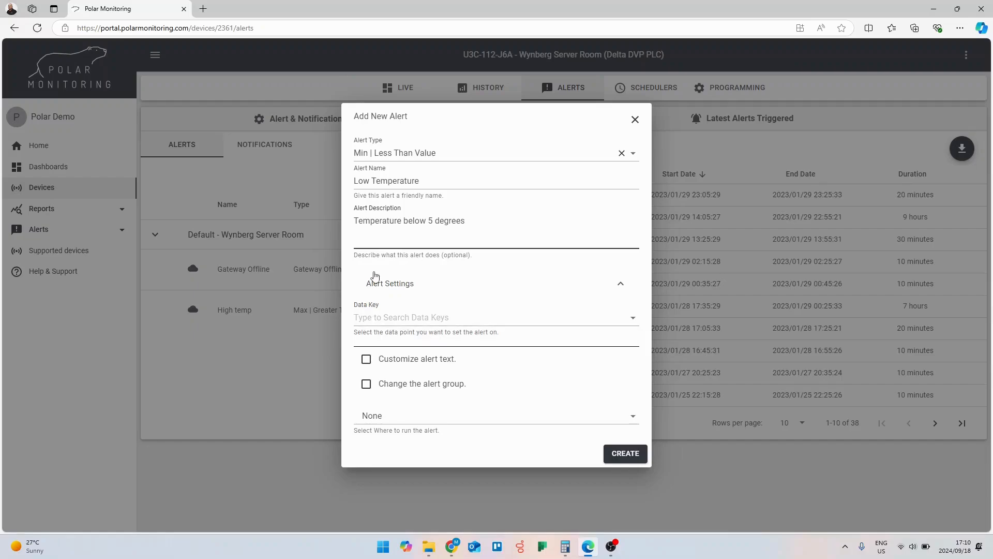
Set the alert's data key to Room Temperature (°C) and have it checked every 15 Minutes
left_click(417, 317)
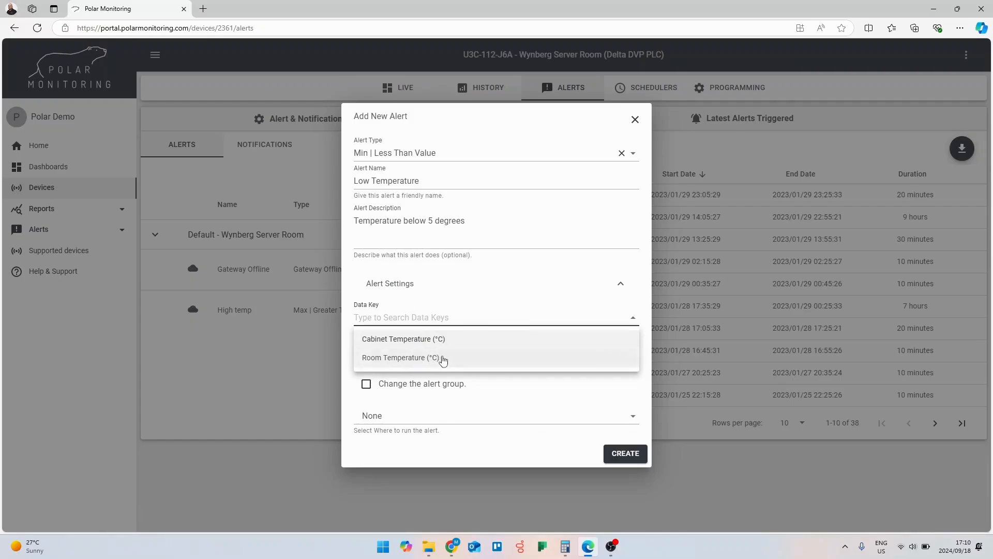
left_click(443, 358)
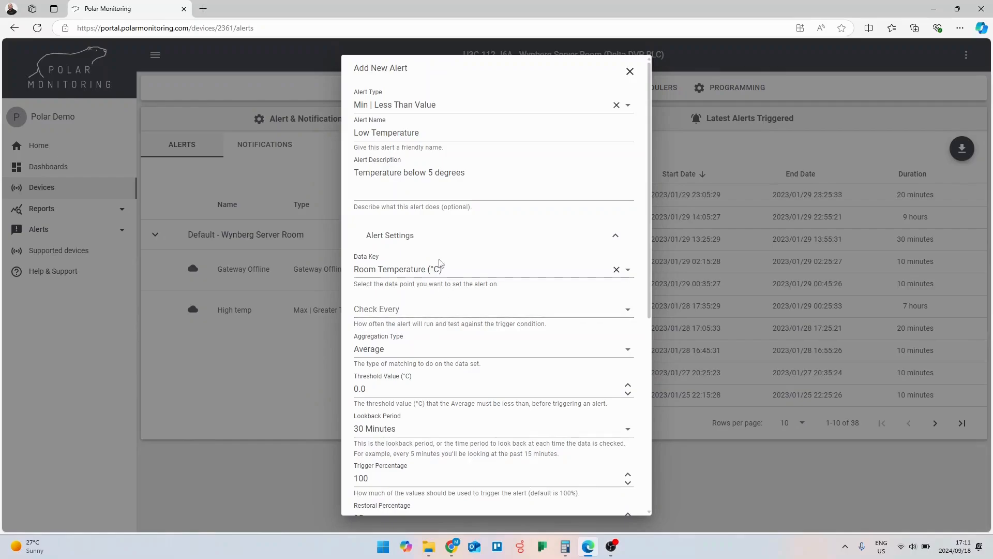
left_click(418, 310)
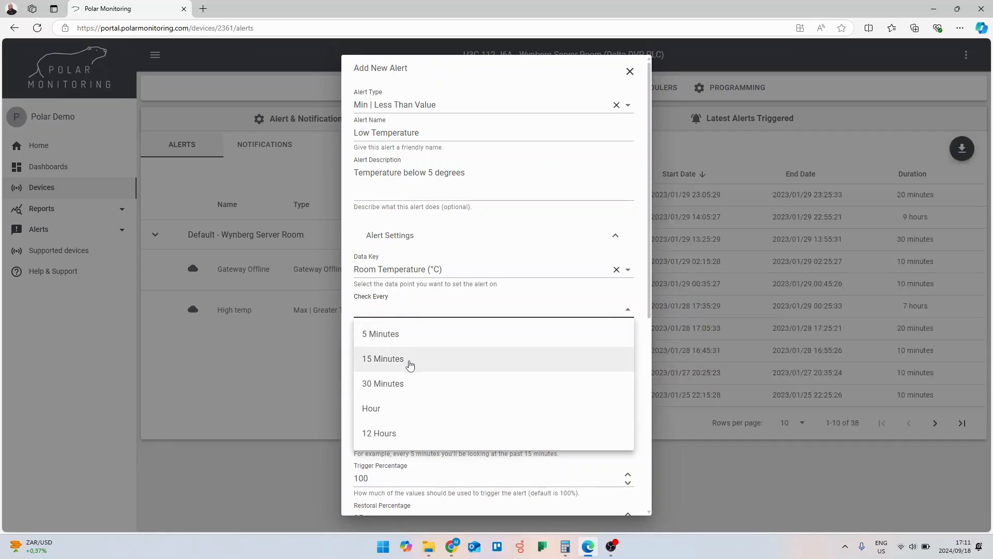
left_click(409, 364)
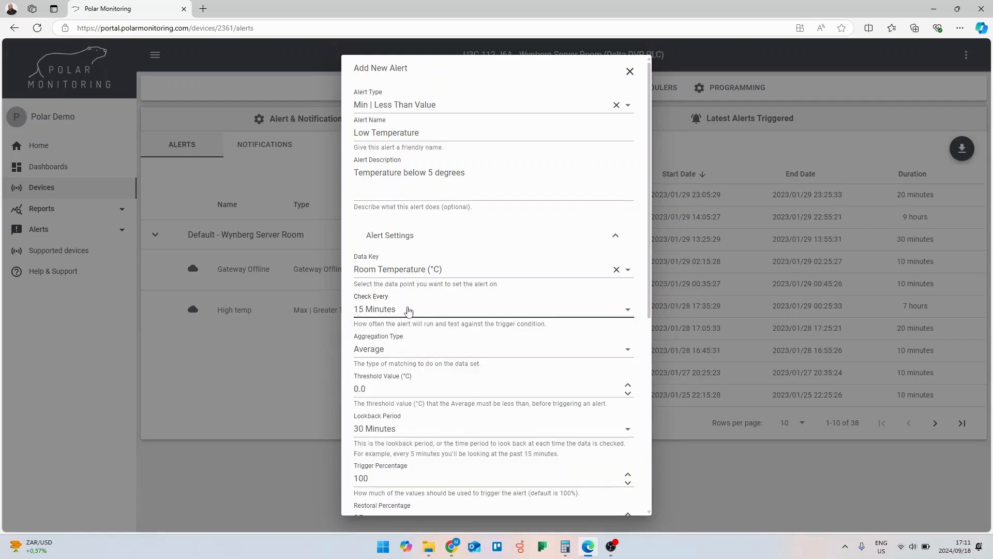
left_click(409, 311)
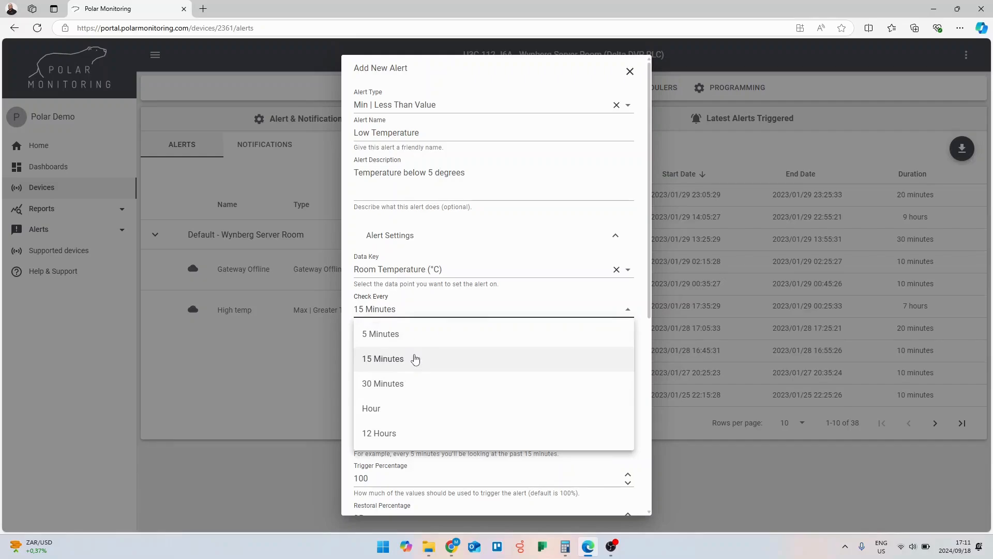
left_click(414, 358)
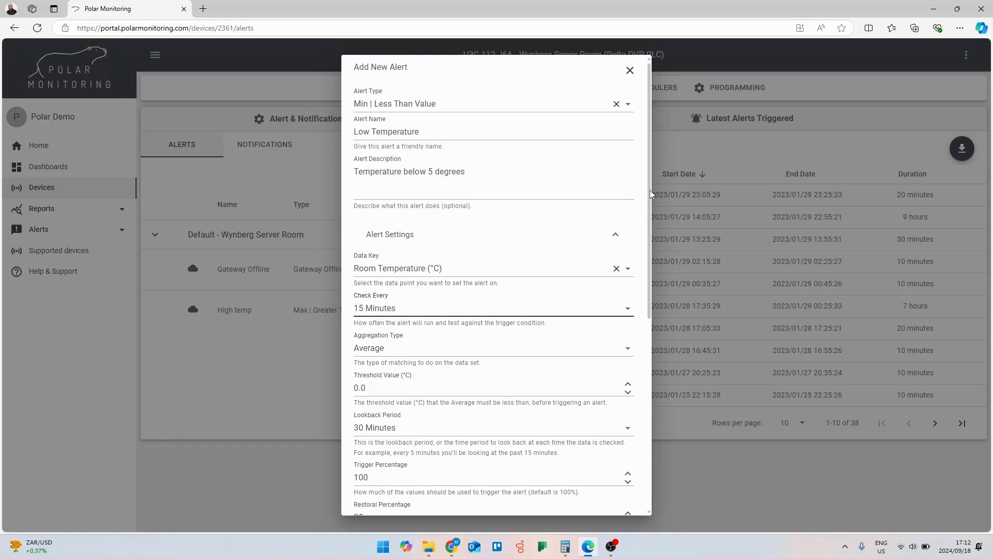
Configure the alert's trigger condition with aggregation type All, a threshold of 5 °C and a lookback period of 15 Minutes
left_click_drag(650, 190, 650, 206)
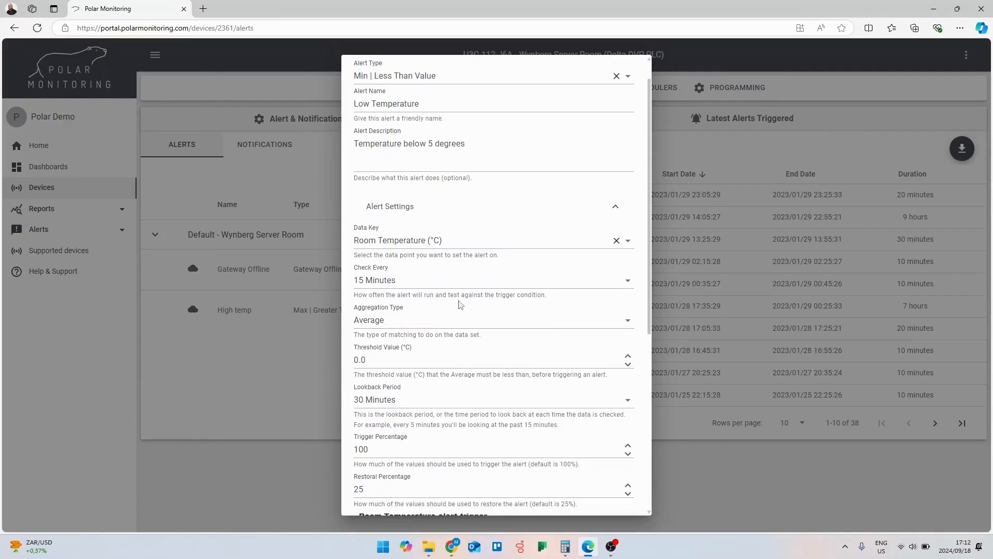
left_click(426, 321)
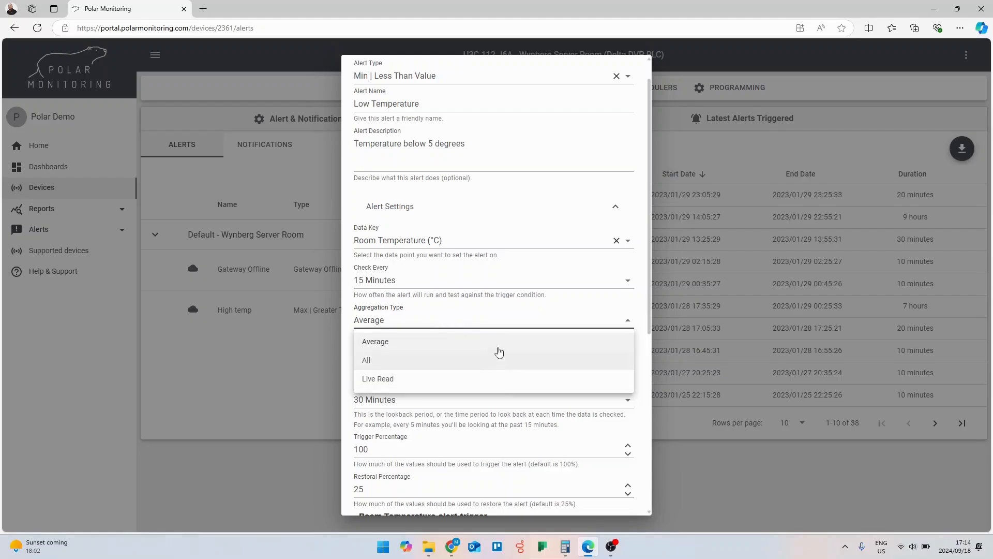
left_click(511, 320)
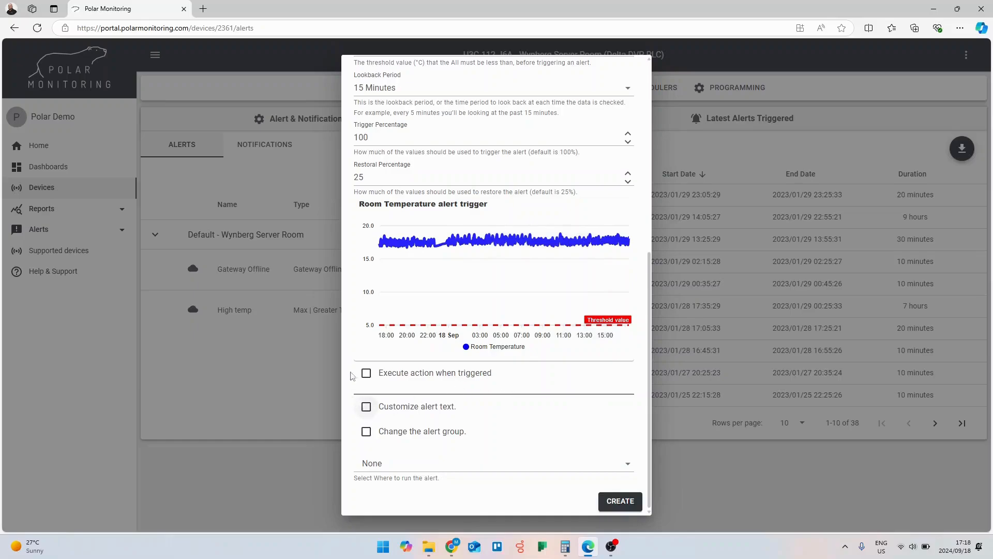
Customize the alert text with "Room temp low" as the triggered message and "Room Temp back to normal" as the resolved message
left_click(366, 409)
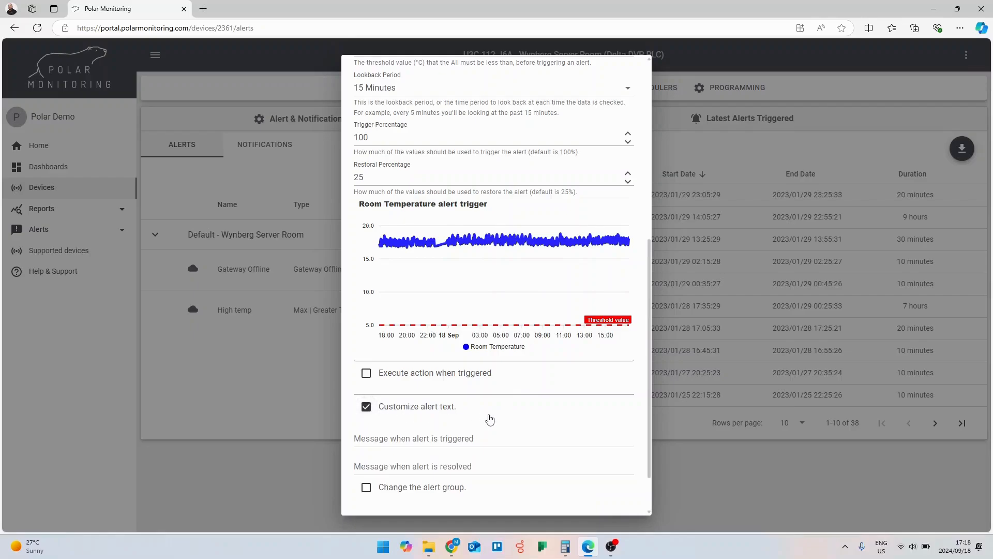
scroll(481, 404, "down", 1)
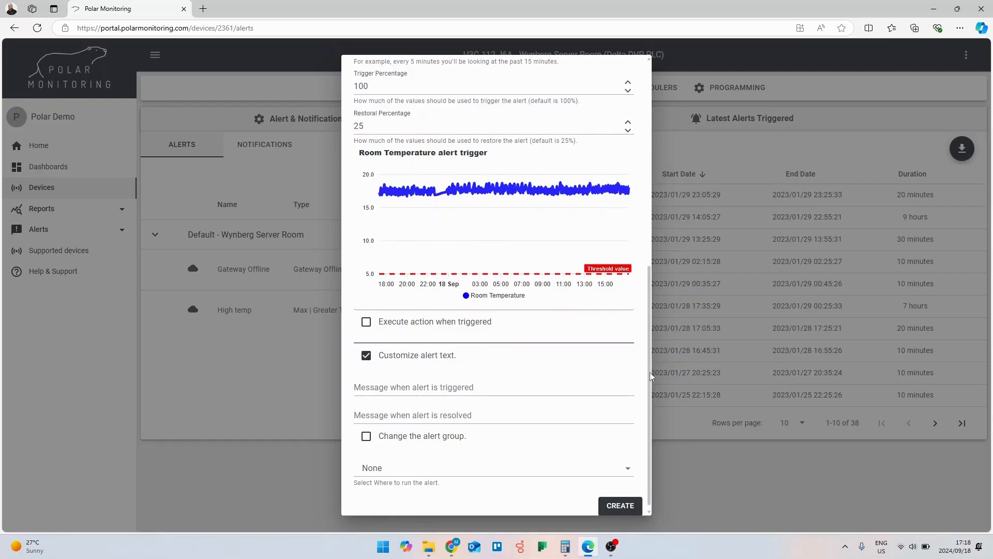
left_click_drag(650, 371, 634, 142)
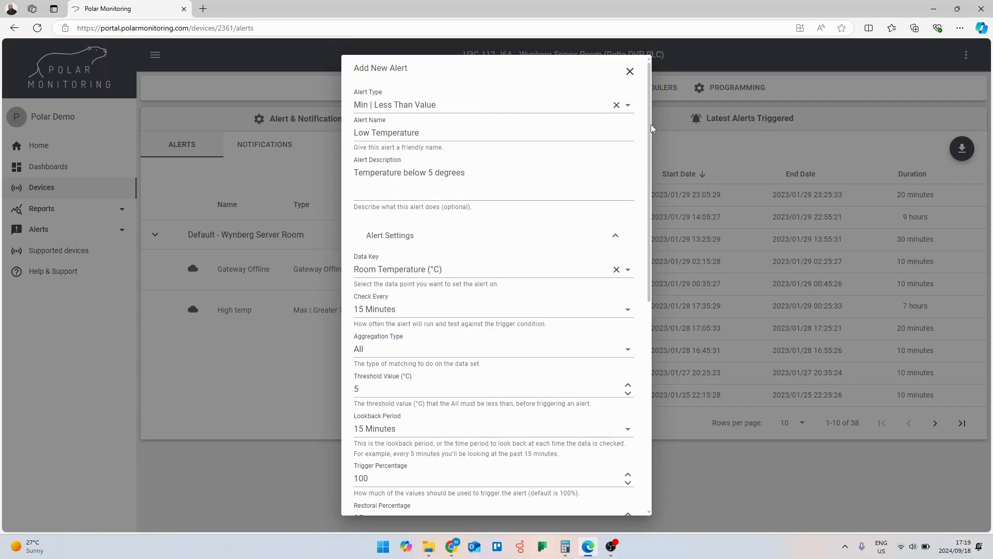
left_click_drag(650, 127, 649, 341)
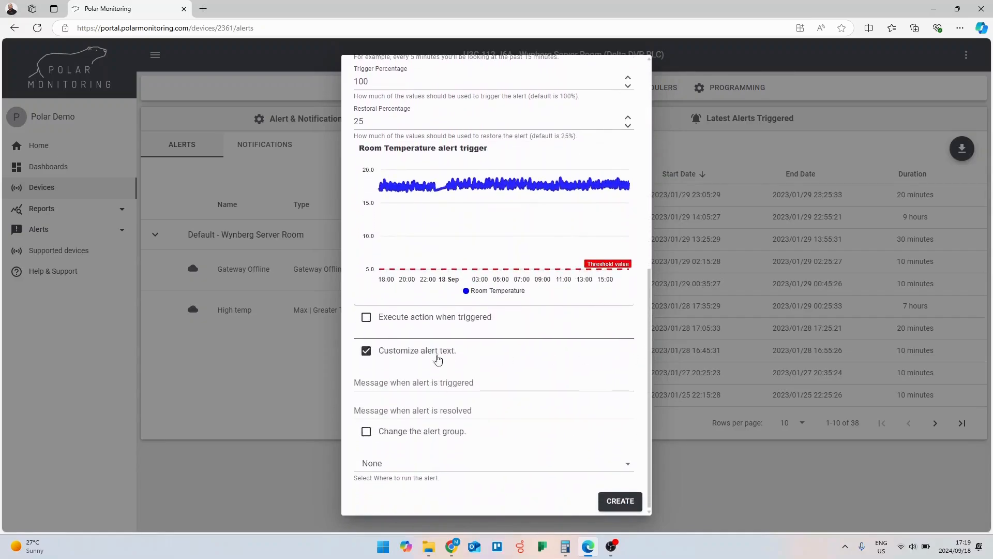
left_click(411, 382)
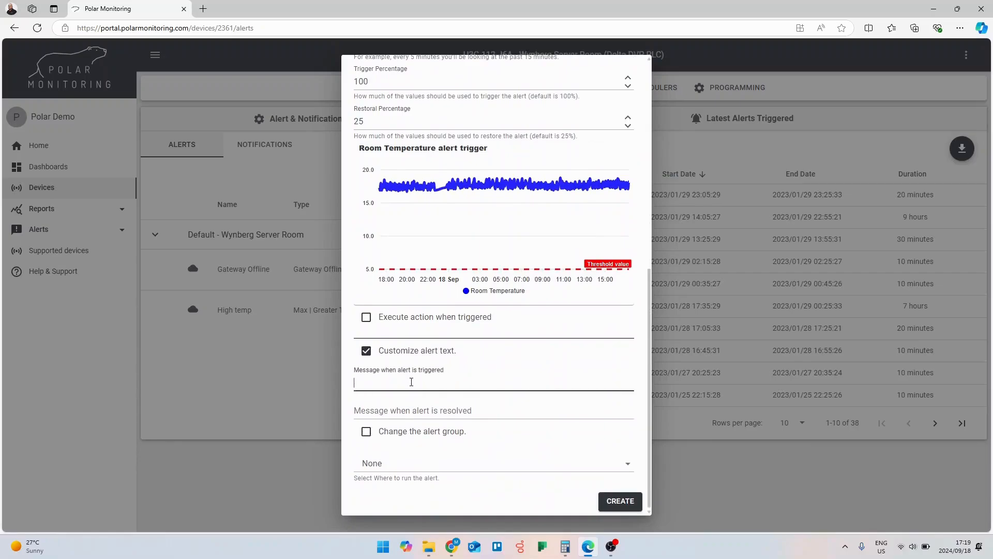
key("Tab")
left_click(416, 382)
type("Room temp low")
left_click(420, 411)
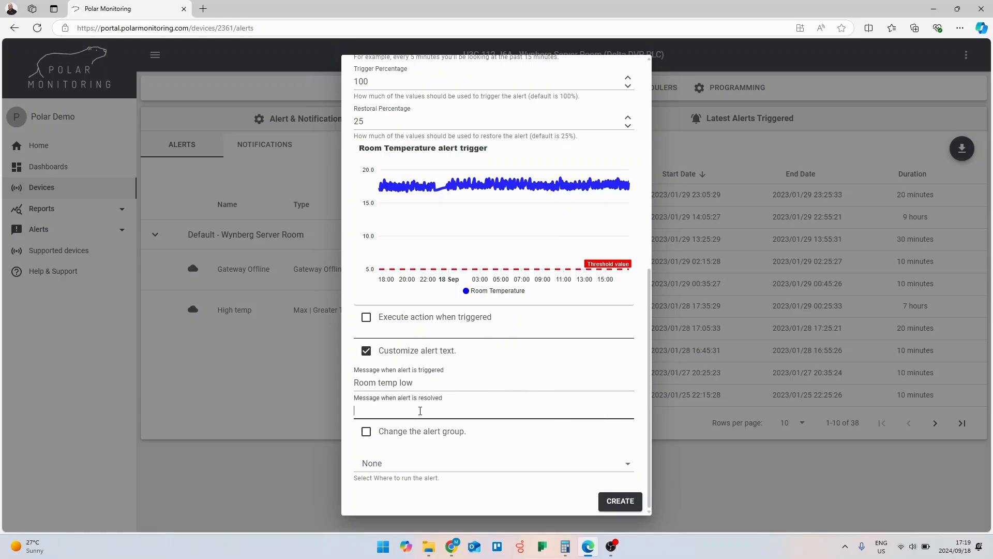
type("Room Temp back to normal")
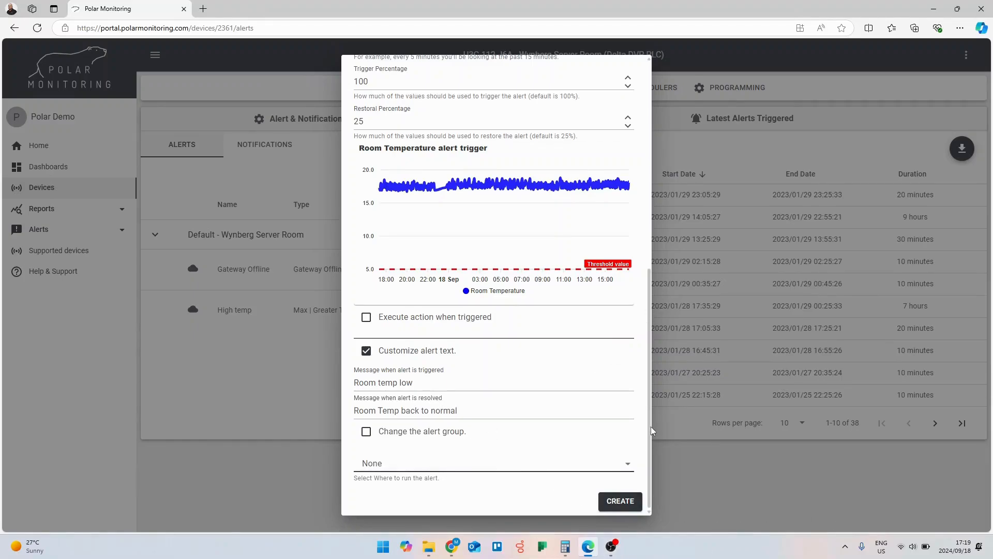
Check the Cloud and Edge options for where the alert runs, keep None, and create the Low Temperature alert
left_click(441, 468)
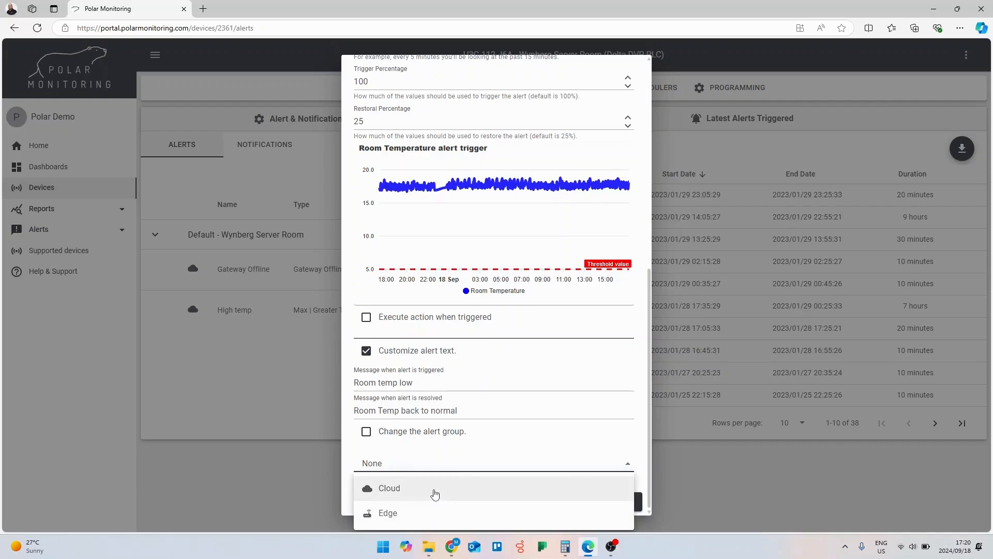
left_click(408, 465)
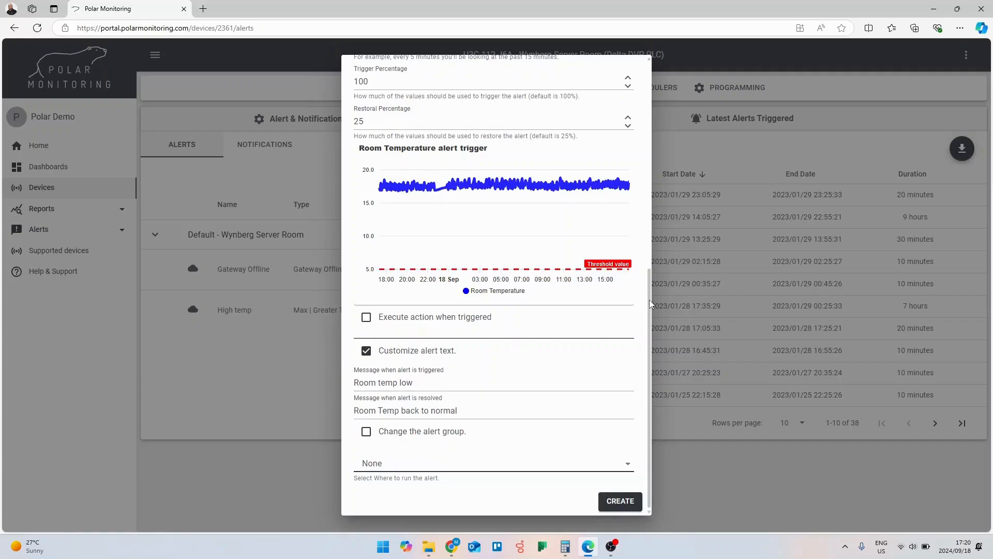
left_click(424, 469)
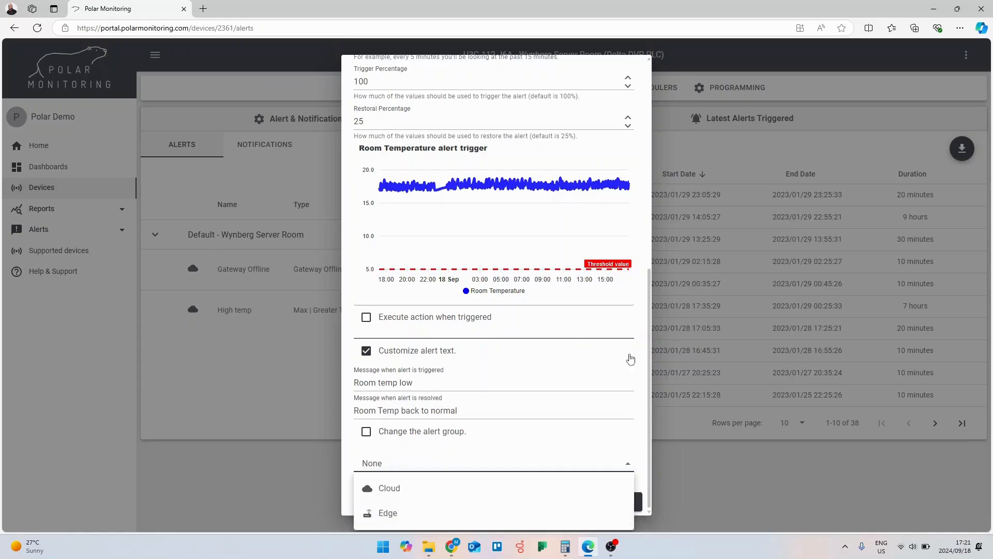
left_click(389, 463)
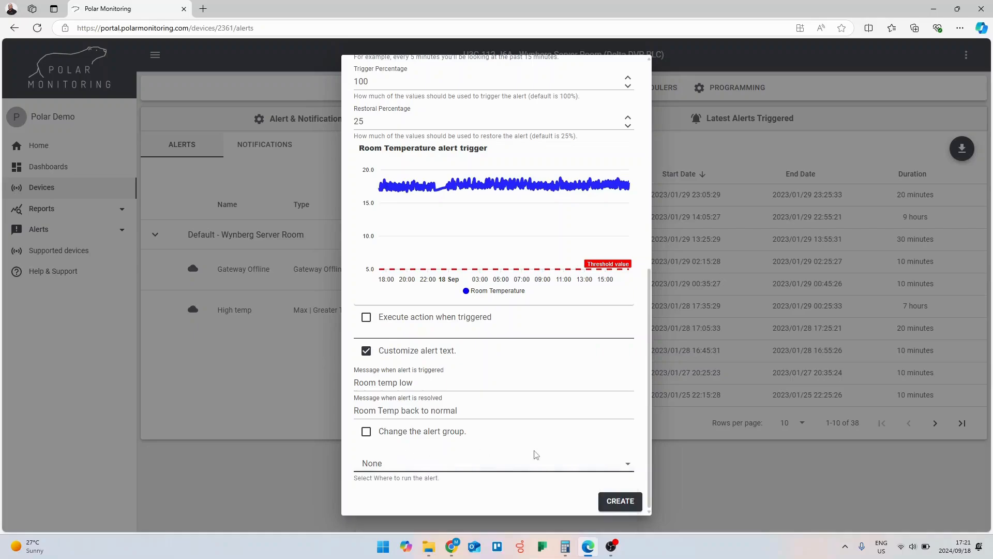
left_click(622, 502)
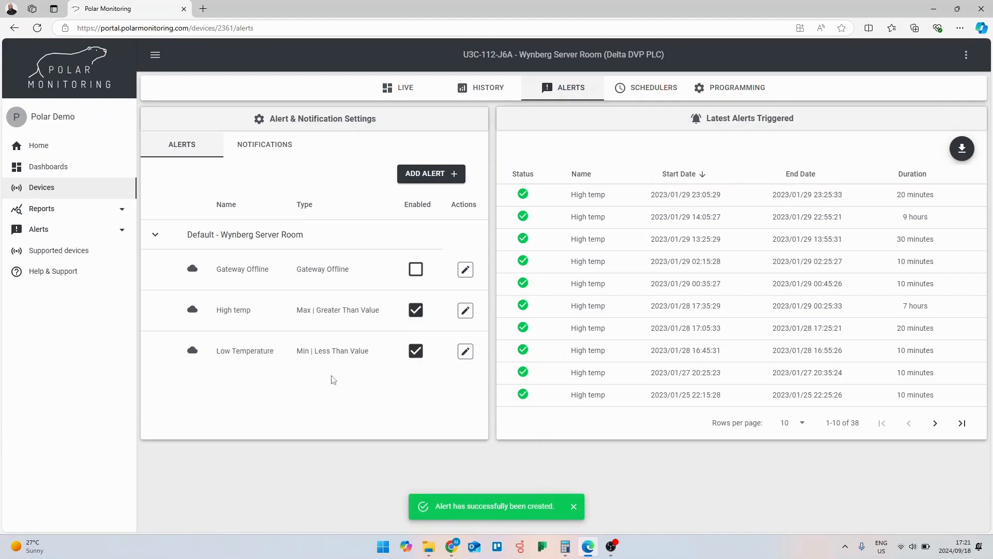
left_click_drag(220, 351, 376, 358)
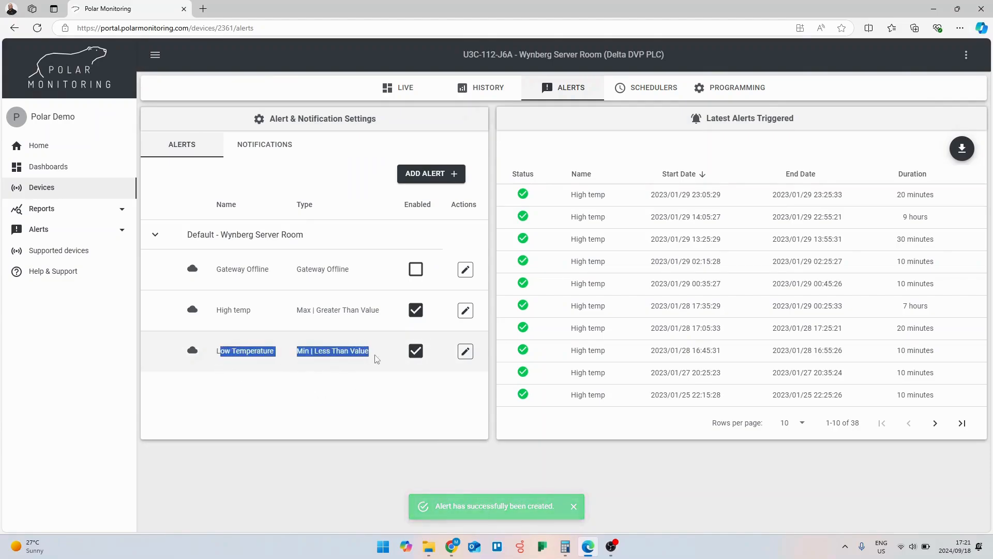
left_click(402, 419)
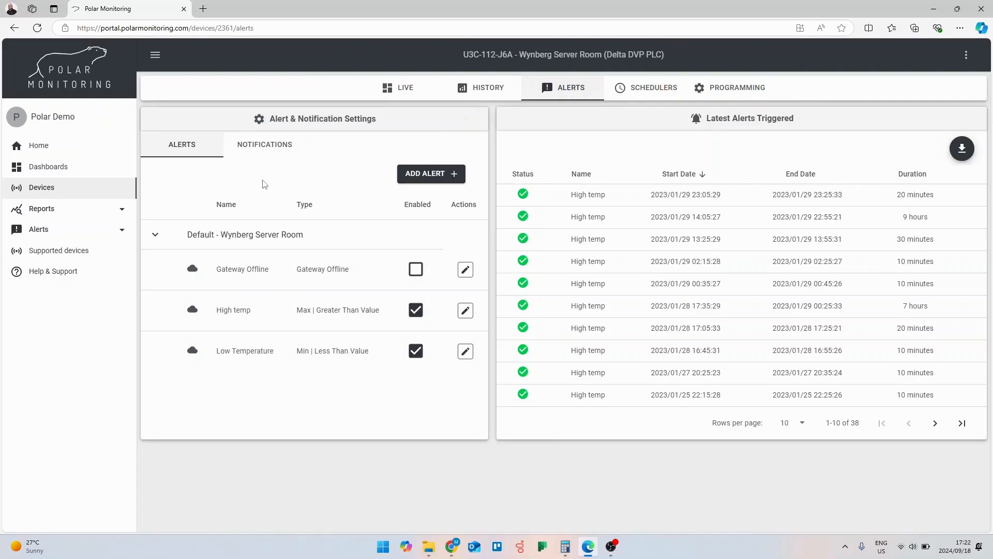
Toggle the Gateway Offline alert on and back off, and the Low Temperature alert off and back on
left_click(279, 151)
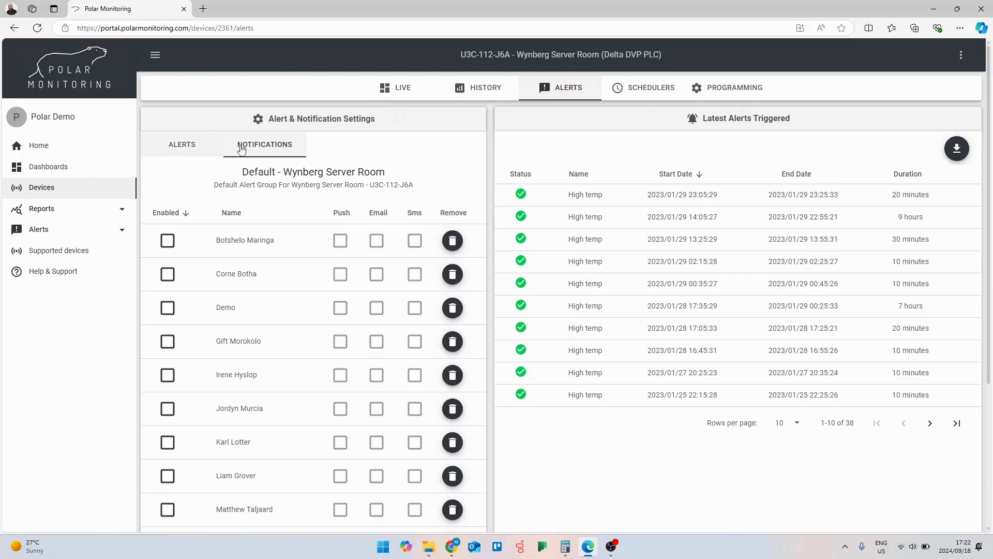
left_click(182, 144)
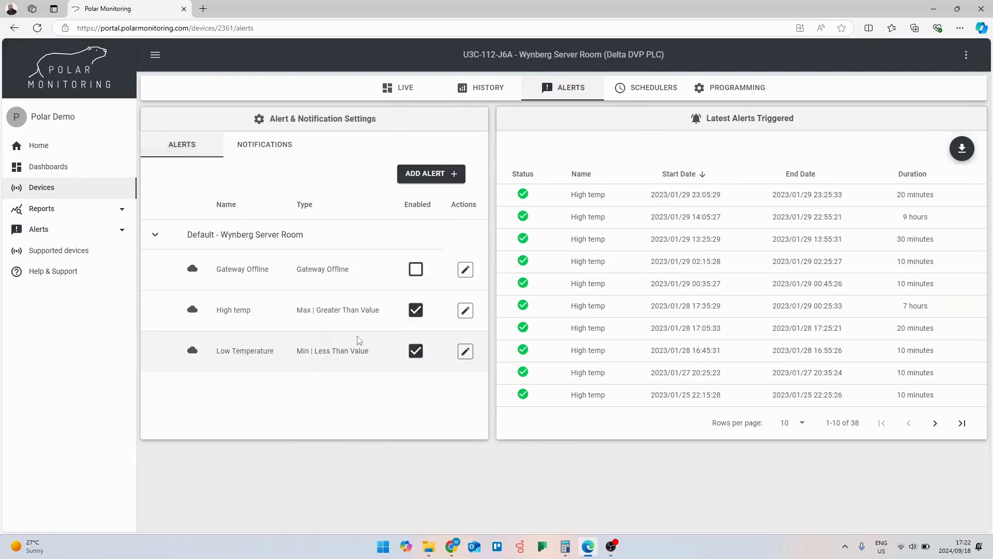
left_click(419, 272)
left_click(422, 276)
left_click(418, 352)
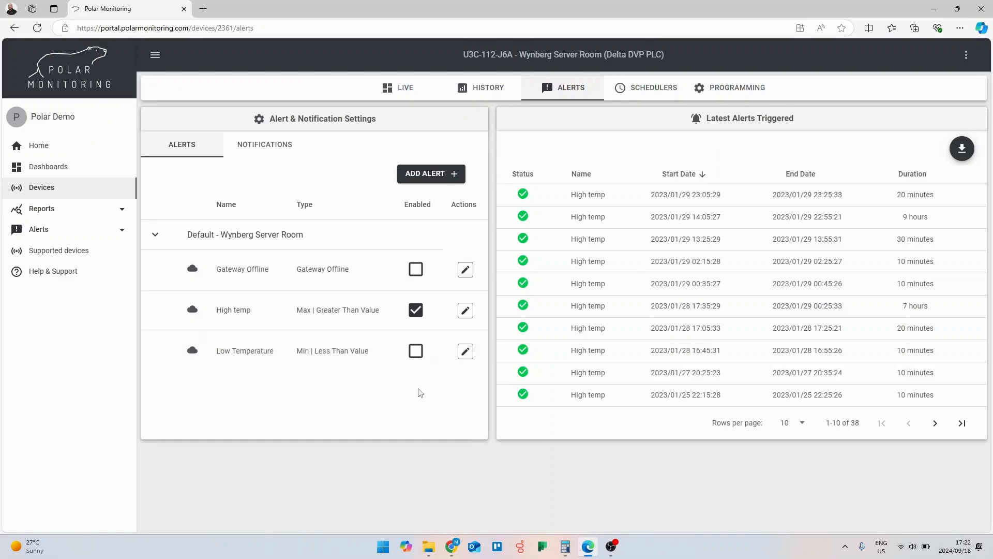
left_click(418, 351)
Enable the first recipient in the device's notification list for push and email notifications, with SMS off
left_click(259, 146)
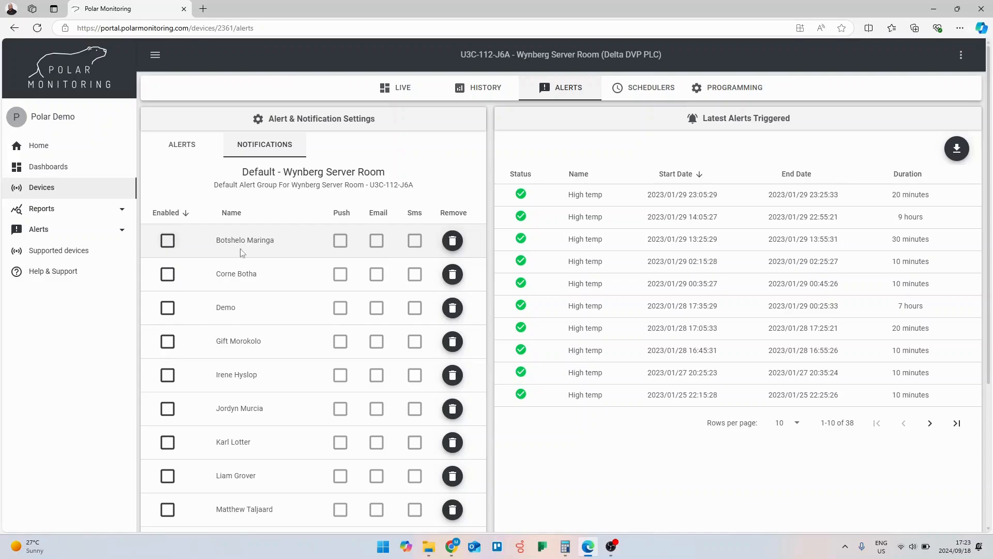
left_click(168, 239)
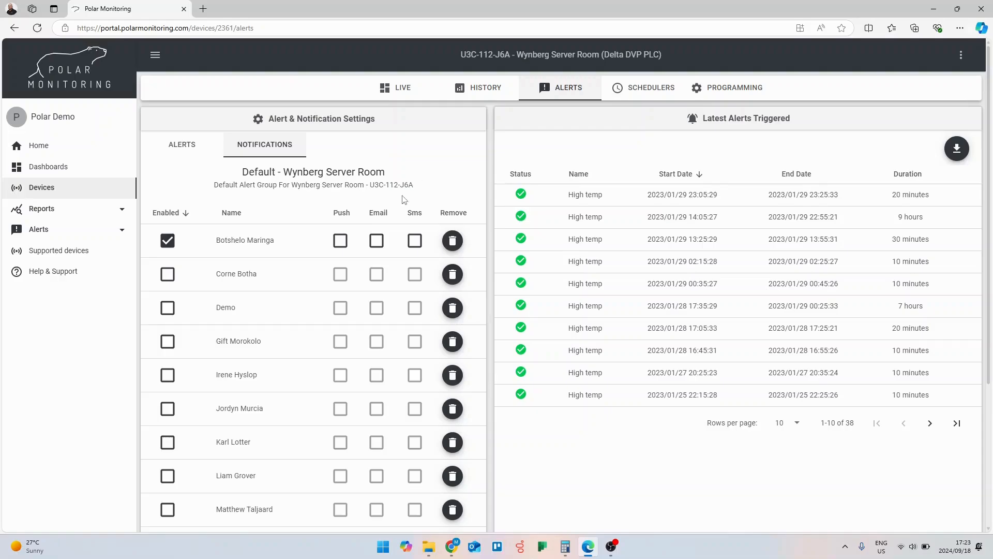
left_click(345, 242)
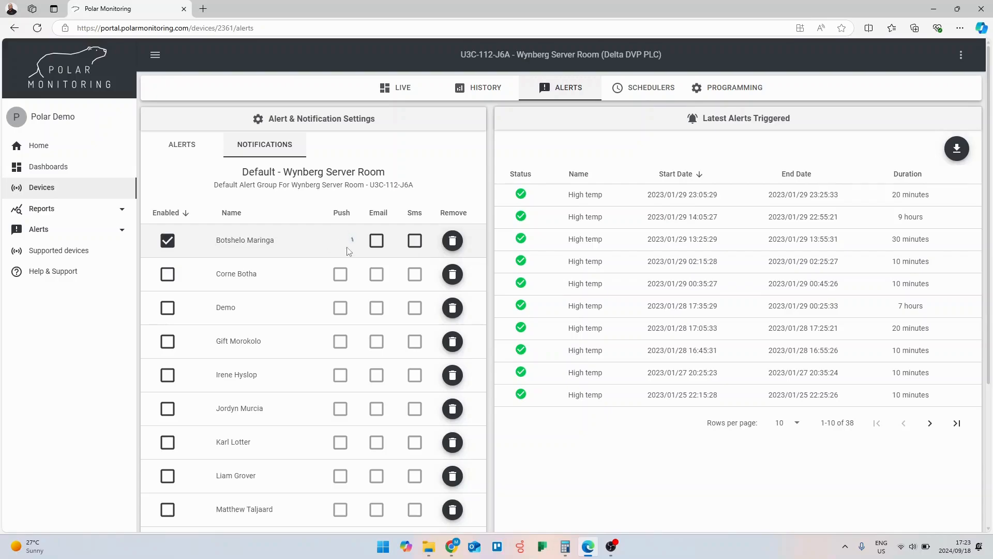
left_click(376, 242)
left_click(417, 242)
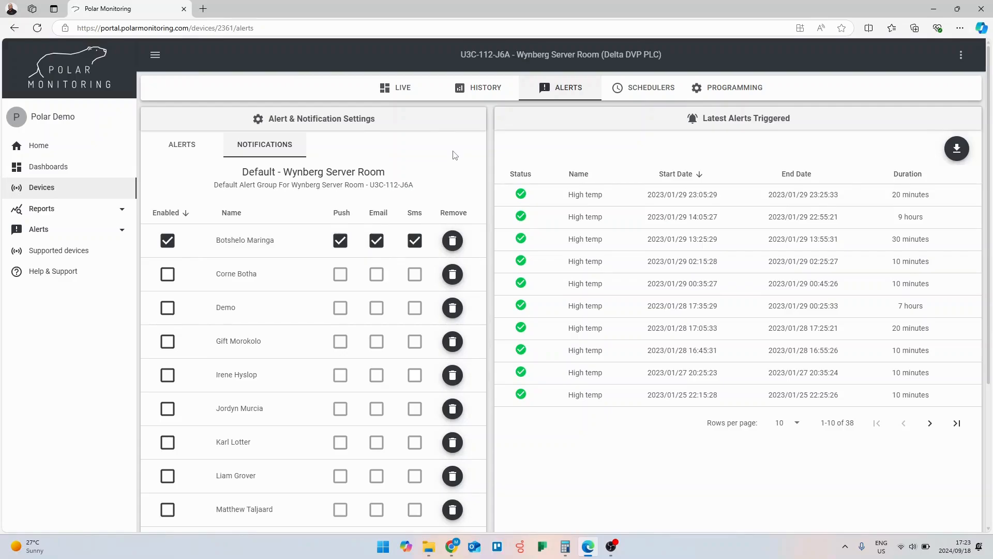
left_click(416, 241)
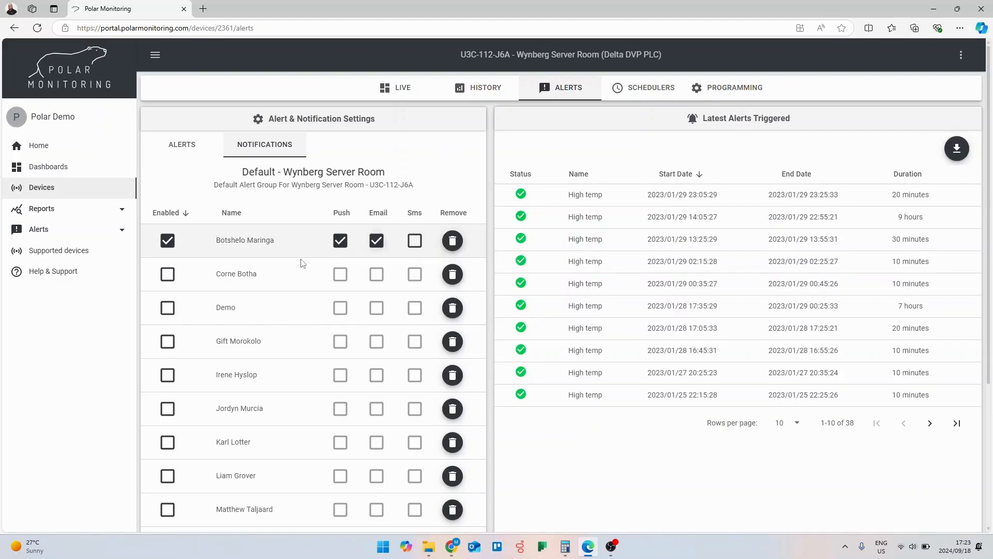
Enable the Demo recipient for push notifications, with email and SMS switched off
left_click(167, 308)
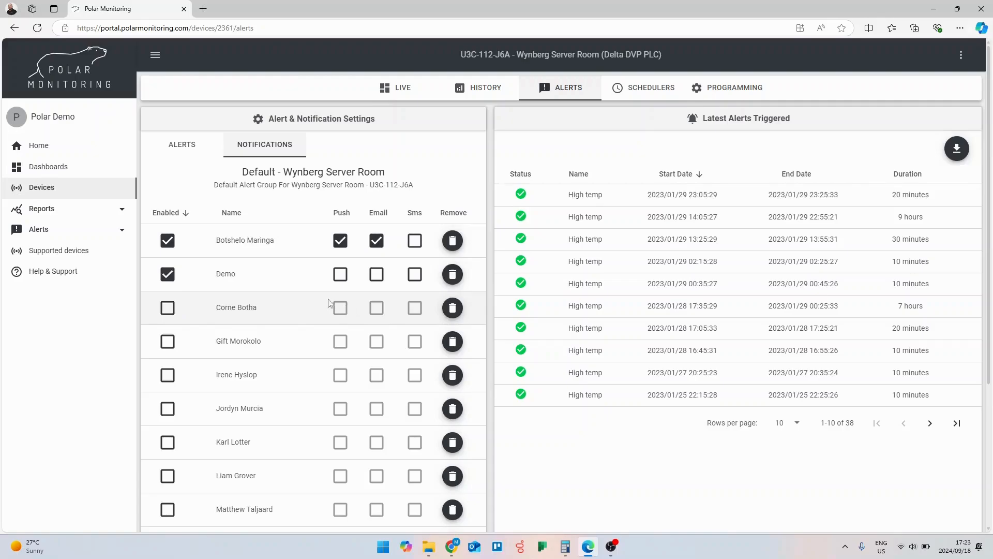
left_click(340, 274)
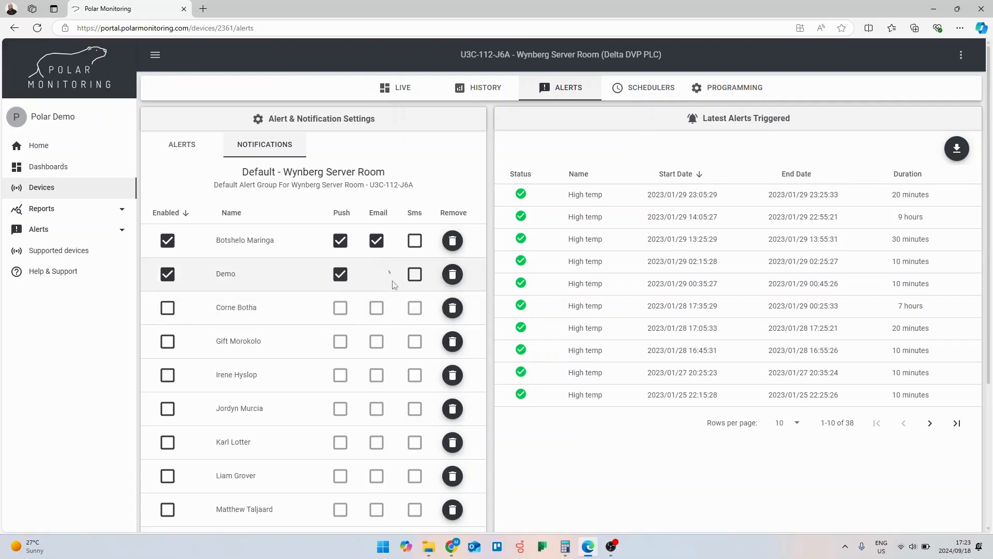
left_click(377, 274)
left_click(414, 274)
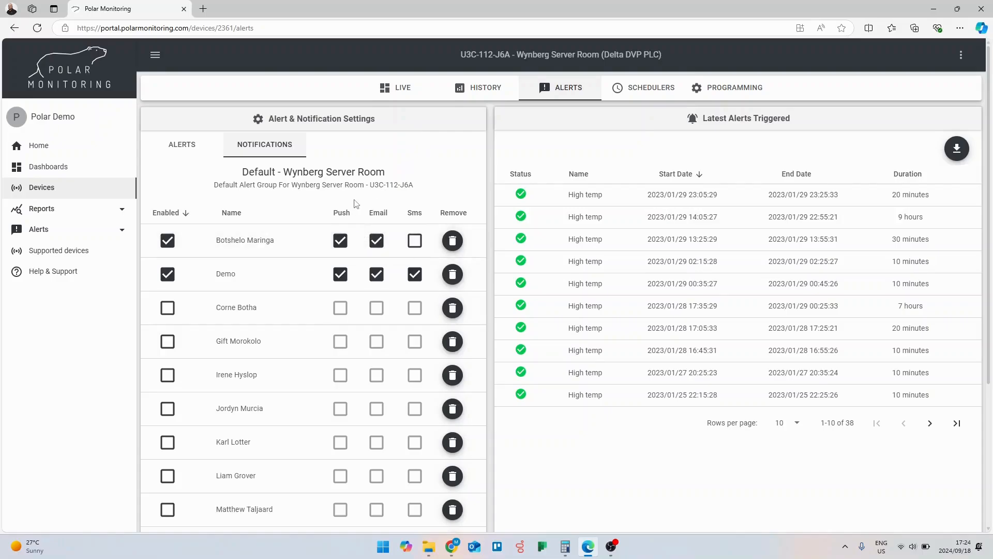
left_click(376, 274)
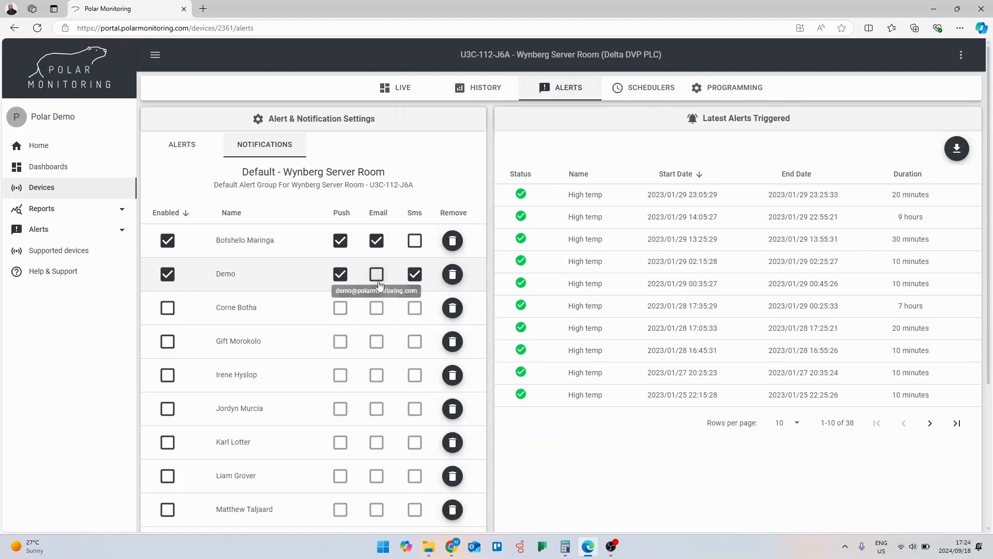
left_click(413, 278)
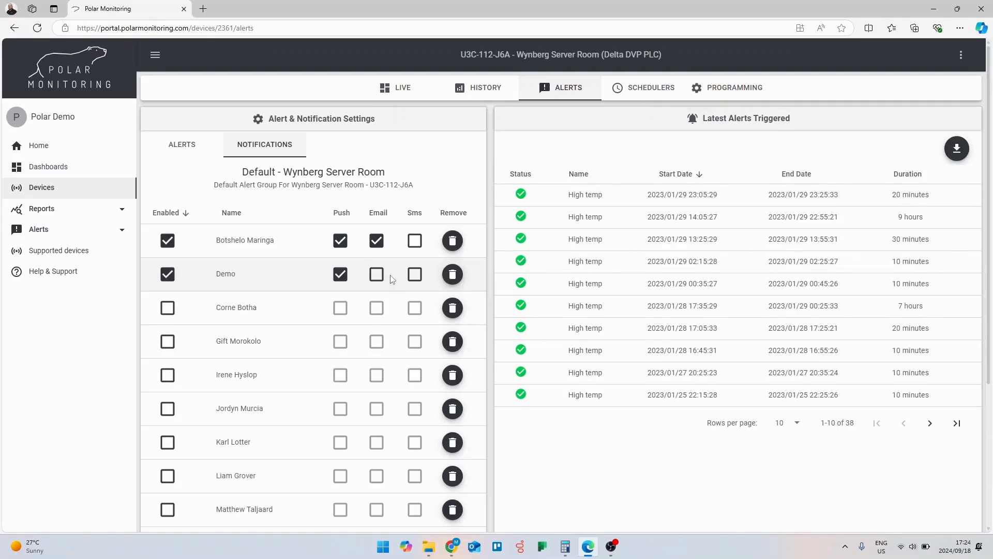